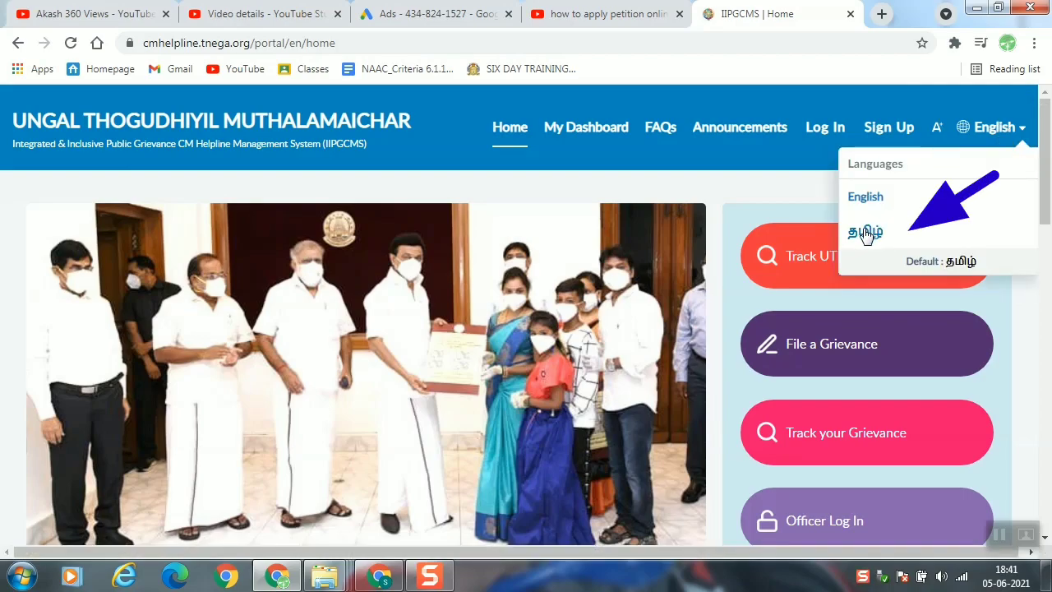
# Switch the site to தமிழ் (Tamil), decline the translation offer, and scroll down the page.
pyautogui.click(865, 233)
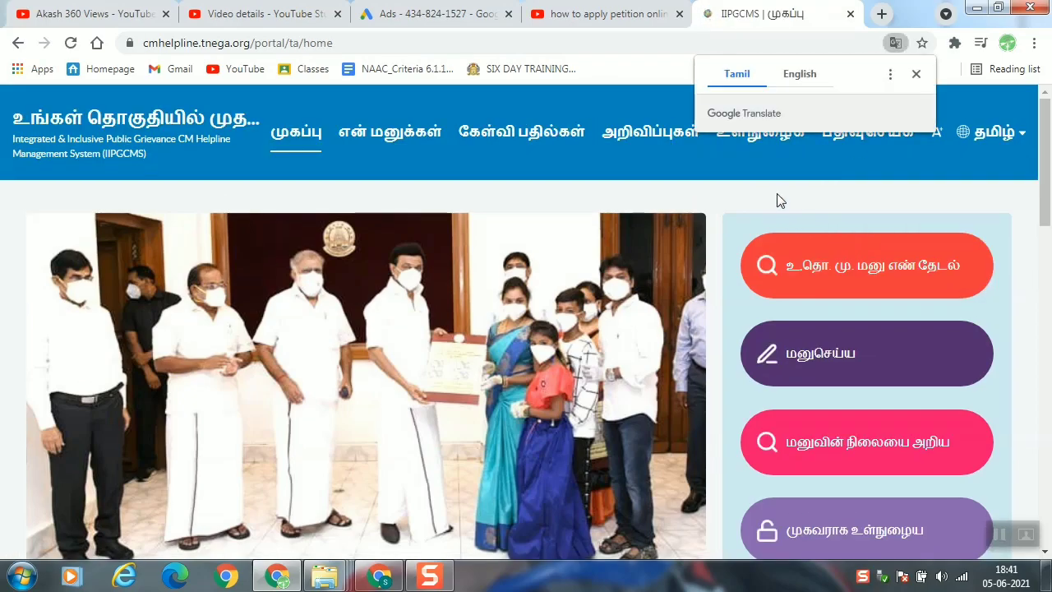
pyautogui.click(917, 75)
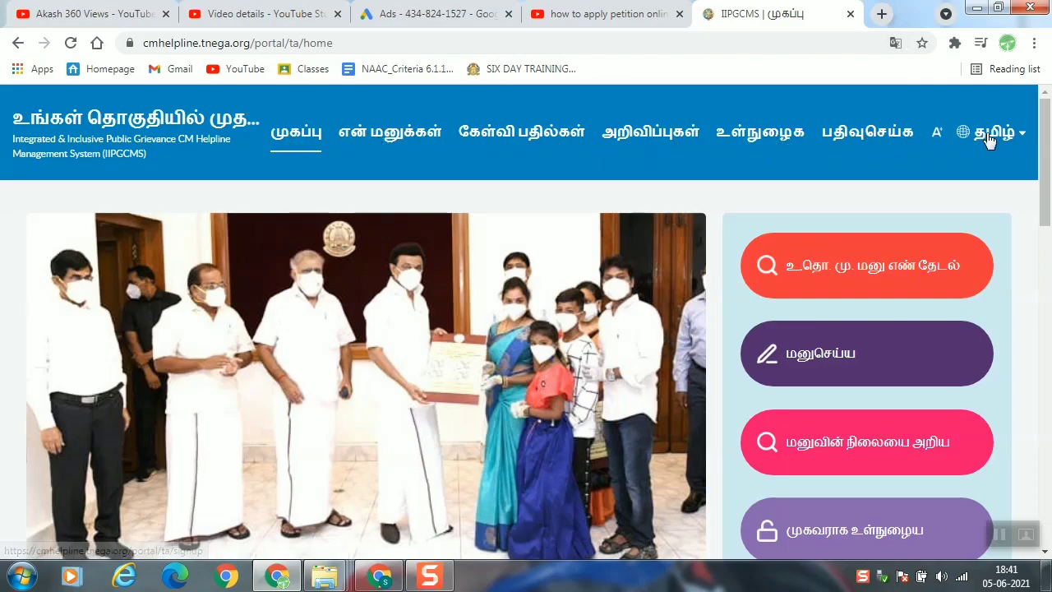
pyautogui.scroll(-1, 732, 253)
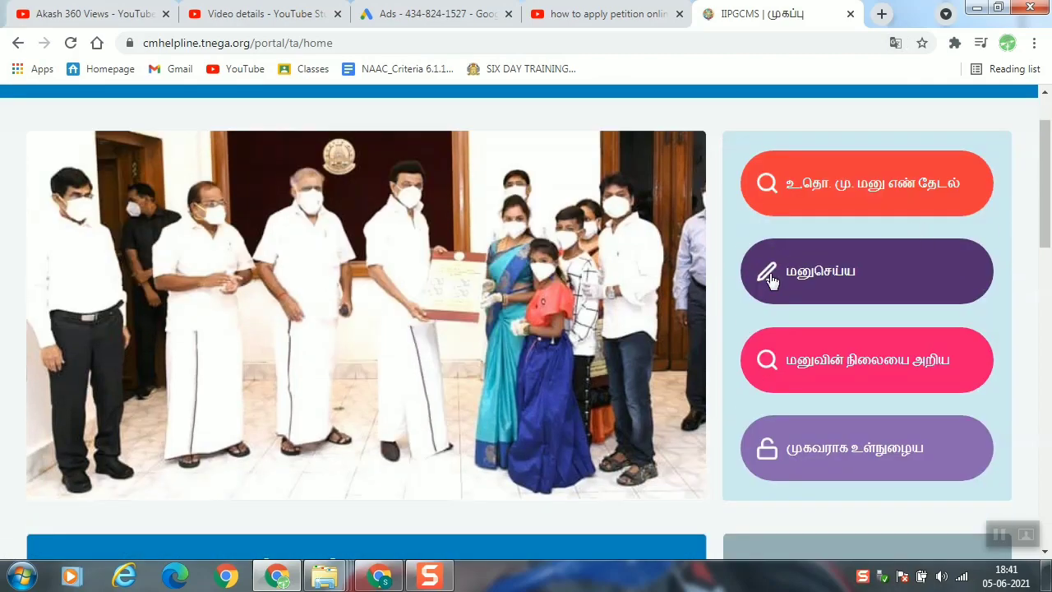
pyautogui.scroll(-2, 715, 350)
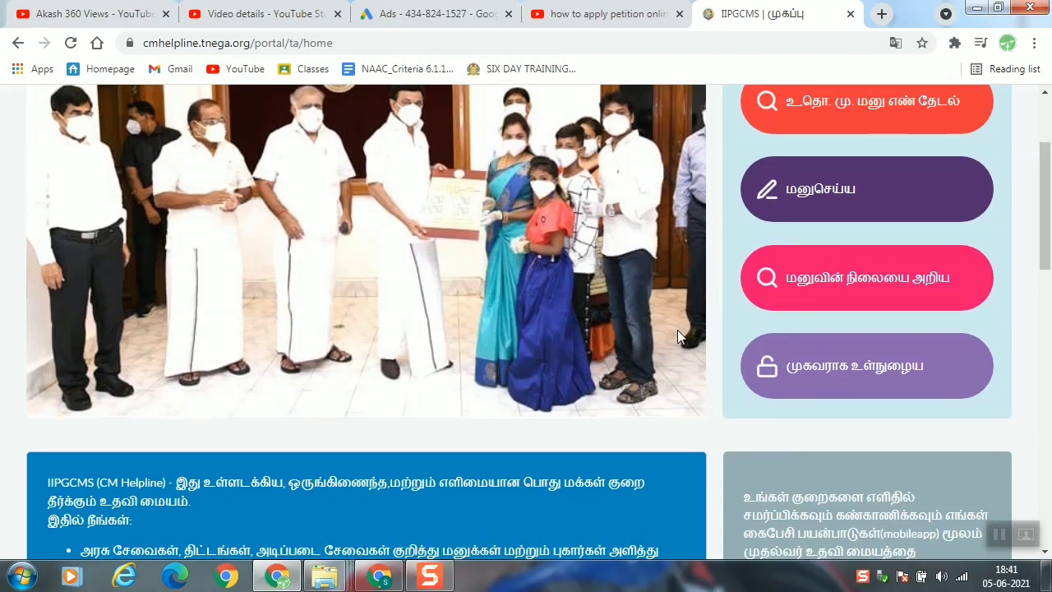
pyautogui.scroll(-3, 719, 327)
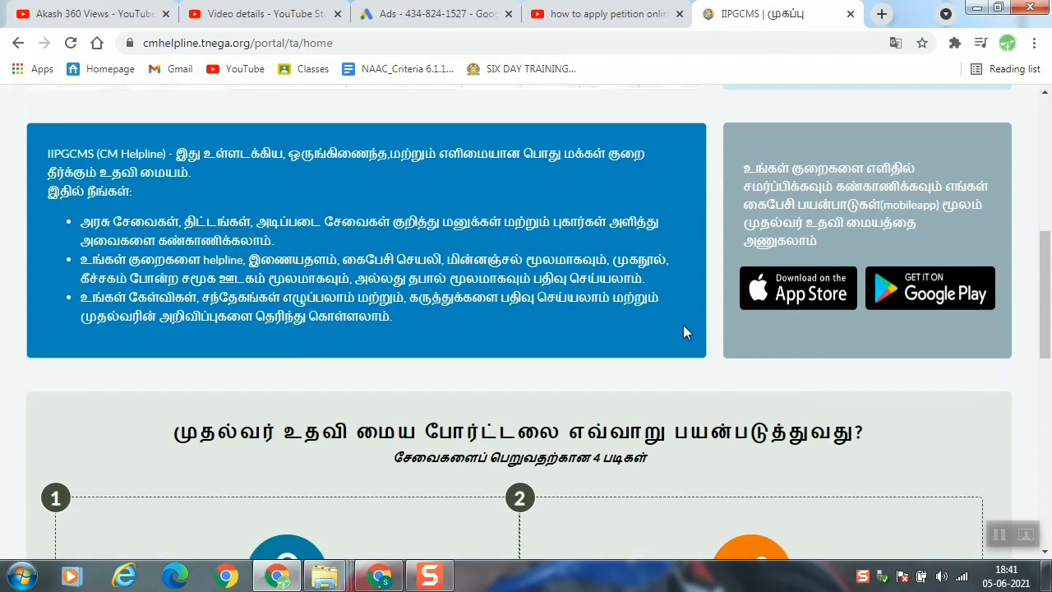
pyautogui.scroll(-4, 434, 353)
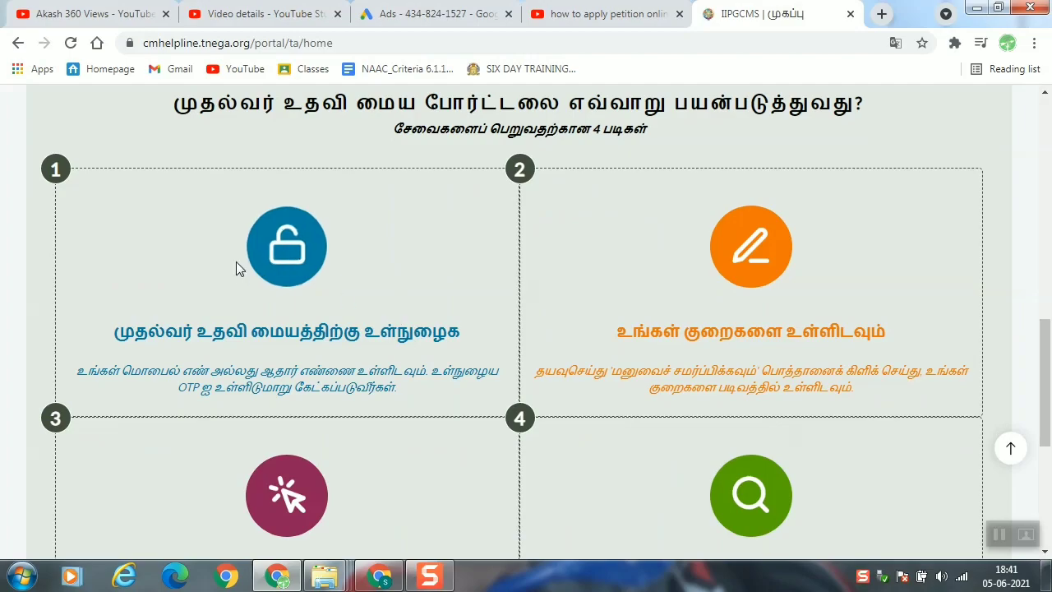
pyautogui.scroll(-4, 535, 315)
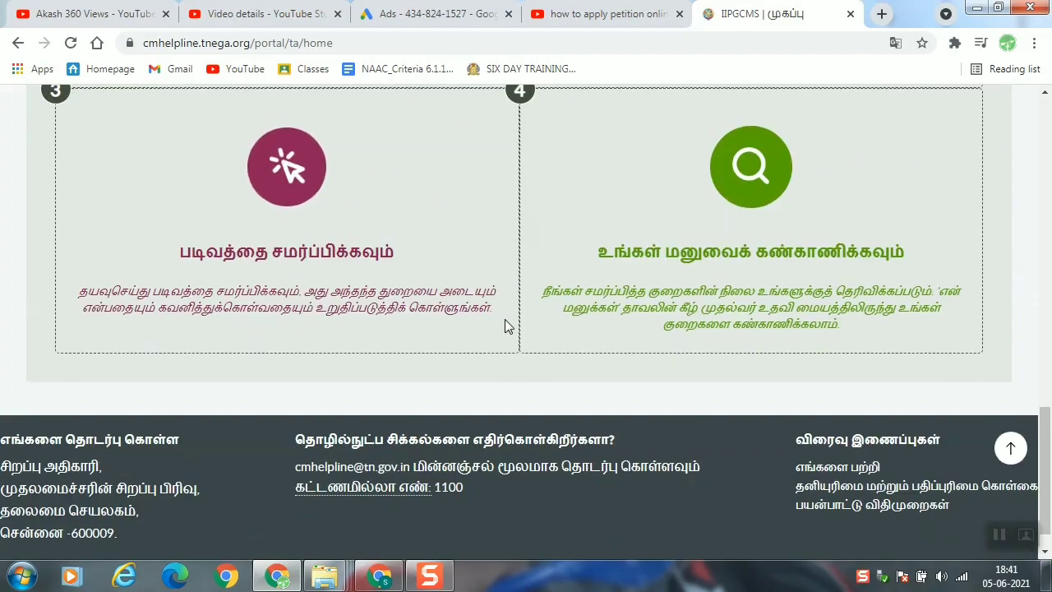
# Scroll back up and switch the site language back to English.
pyautogui.scroll(1, 460, 329)
pyautogui.scroll(8, 394, 326)
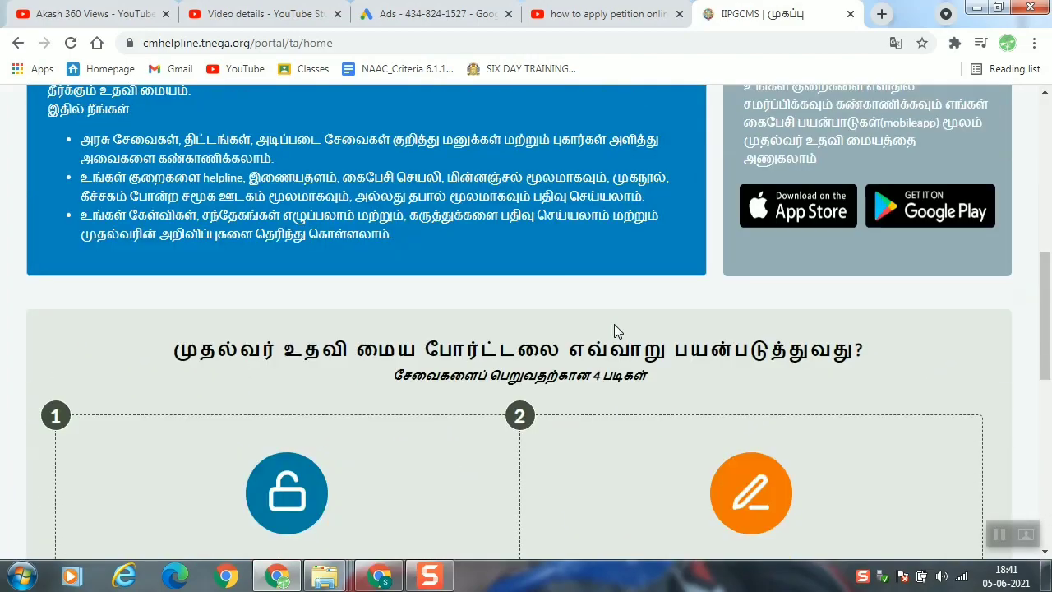
pyautogui.scroll(5, 575, 331)
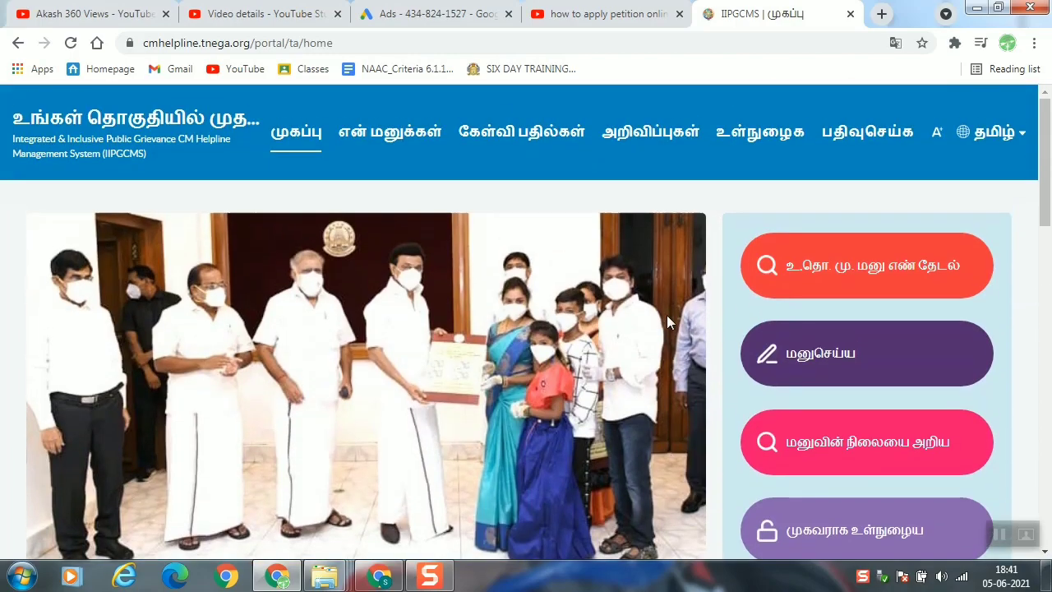
pyautogui.click(999, 134)
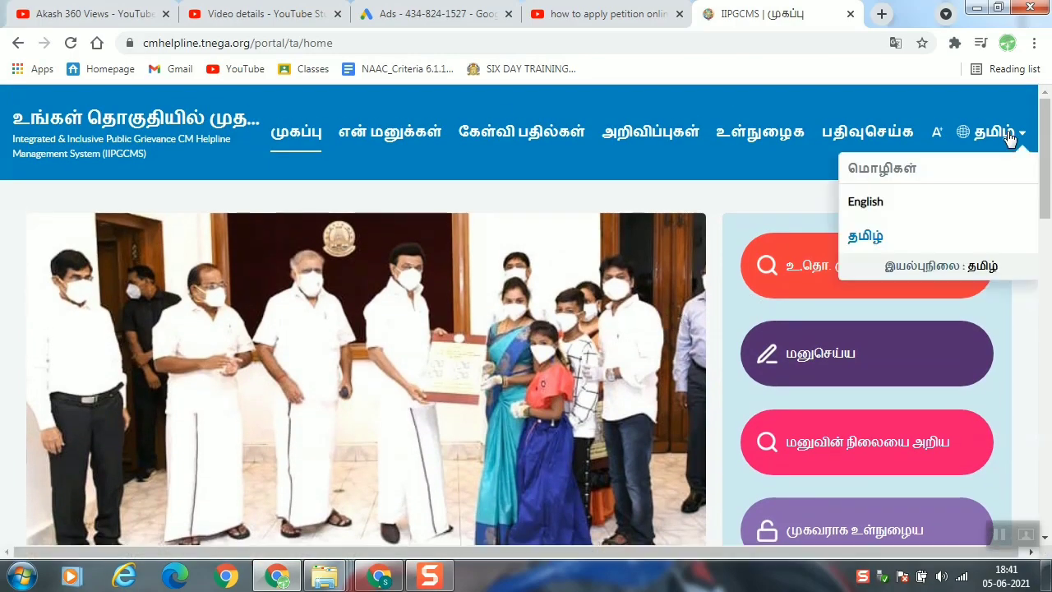
pyautogui.click(867, 201)
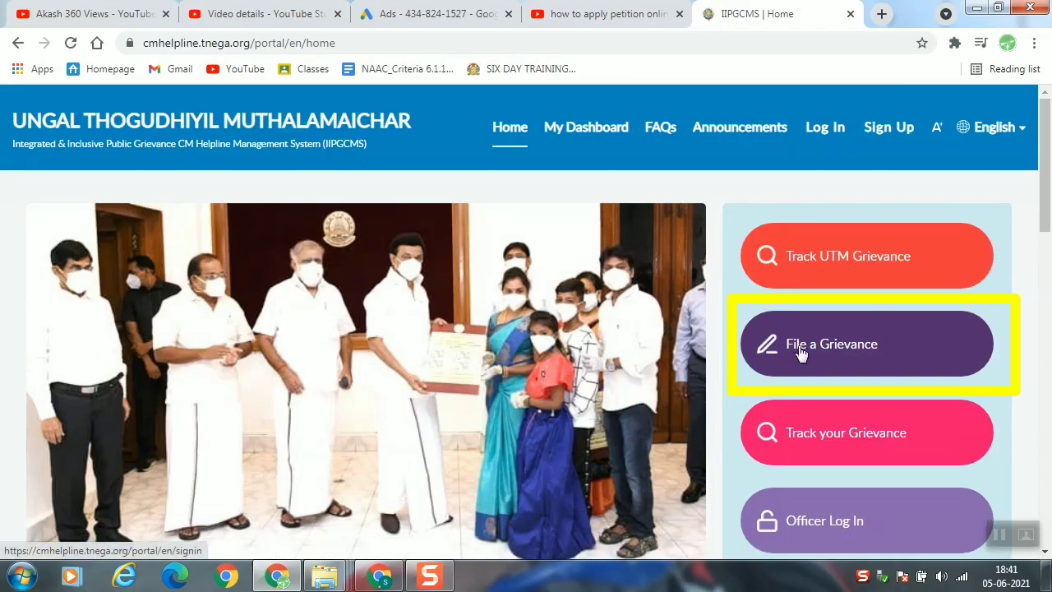
# Start filing a grievance and sign in with a mobile number, which returns 'This account does not exist.'.
pyautogui.click(853, 349)
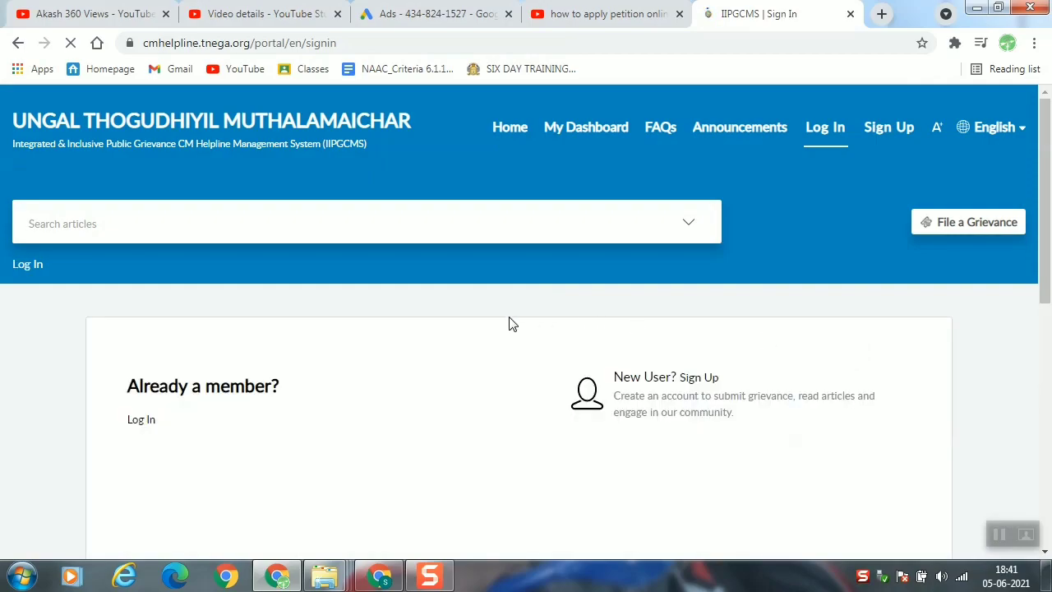
pyautogui.scroll(-2, 535, 313)
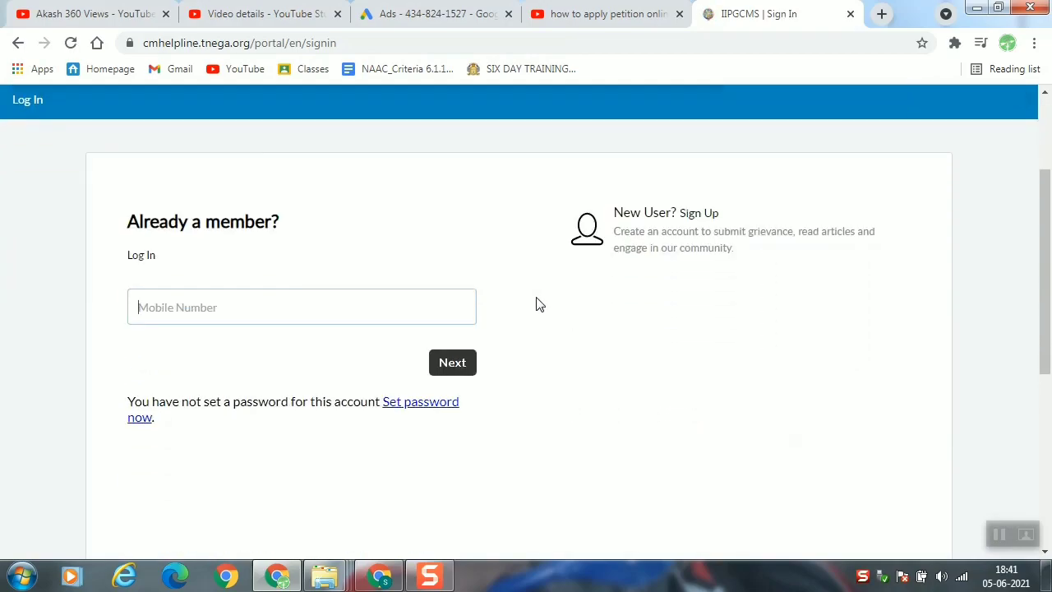
pyautogui.click(300, 295)
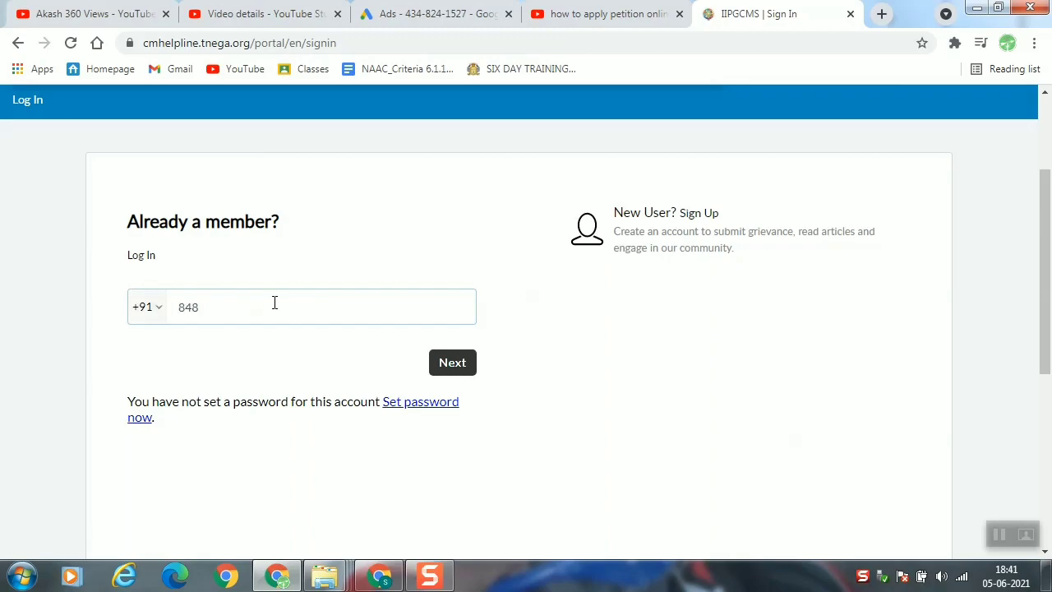
pyautogui.click(457, 366)
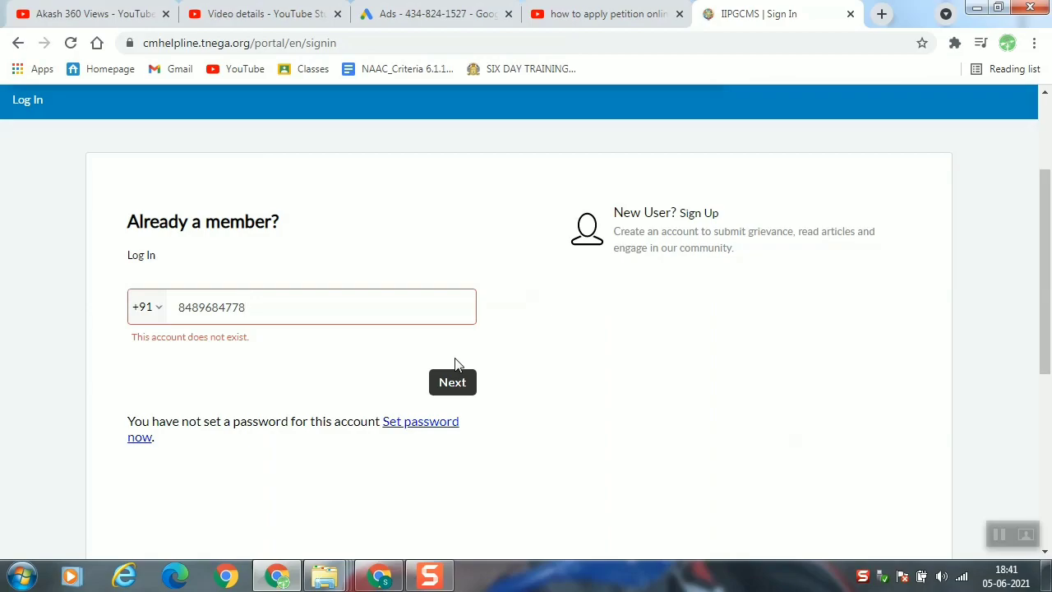
# Register a new account with the user's first name, last name and phone number.
pyautogui.click(697, 215)
pyautogui.scroll(-1, 392, 366)
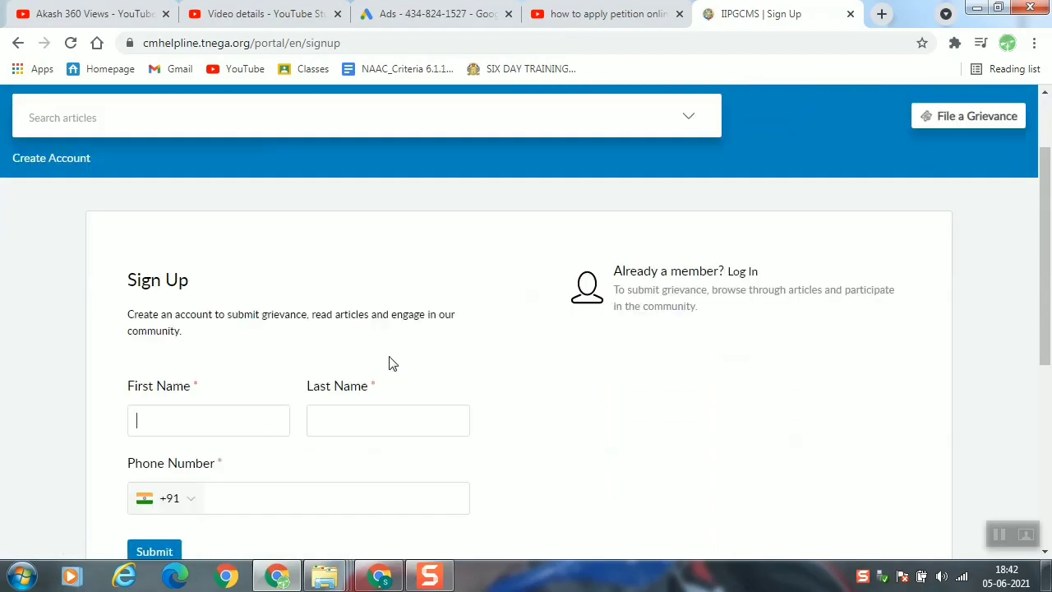
pyautogui.scroll(-2, 393, 364)
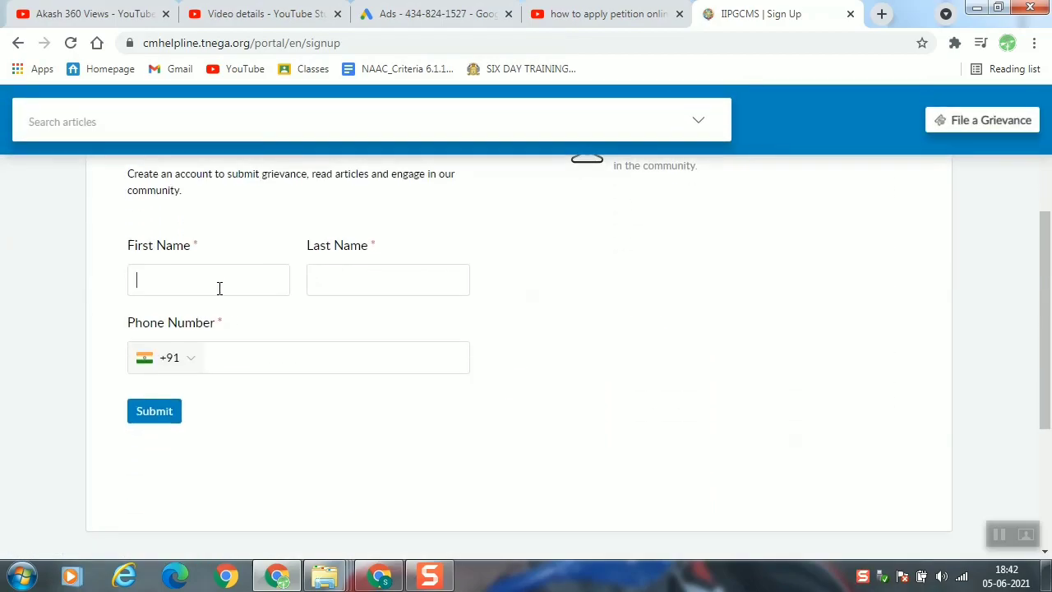
pyautogui.click(220, 288)
pyautogui.write('Akash')
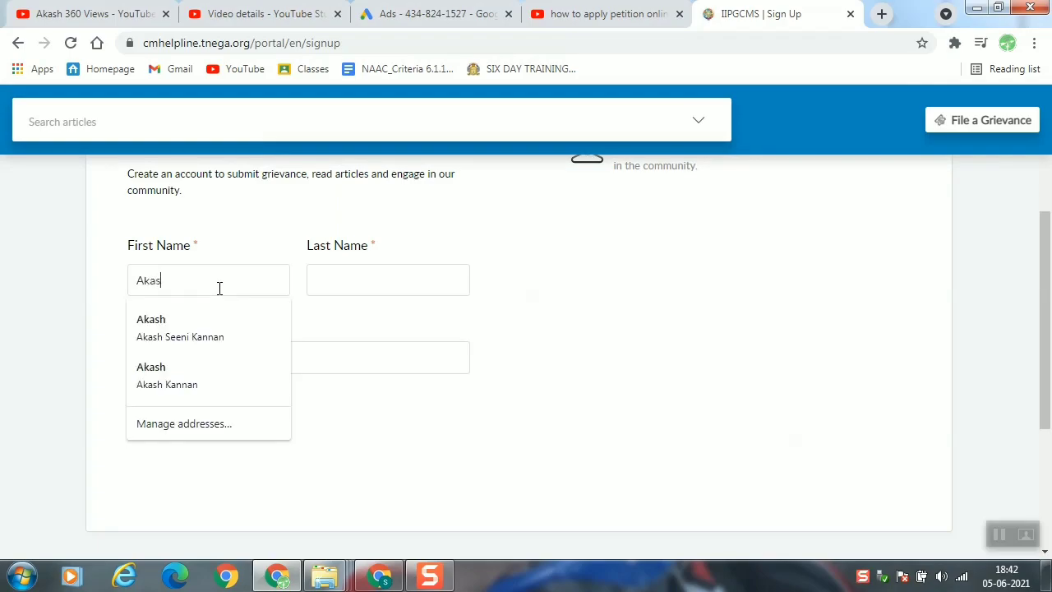
pyautogui.click(343, 278)
pyautogui.write('S')
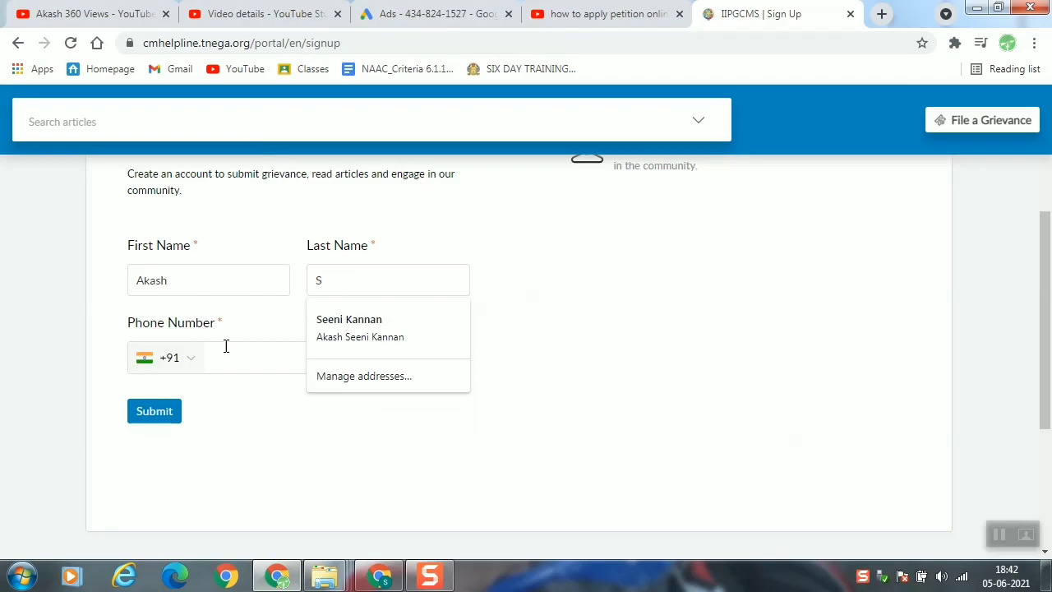
pyautogui.click(236, 362)
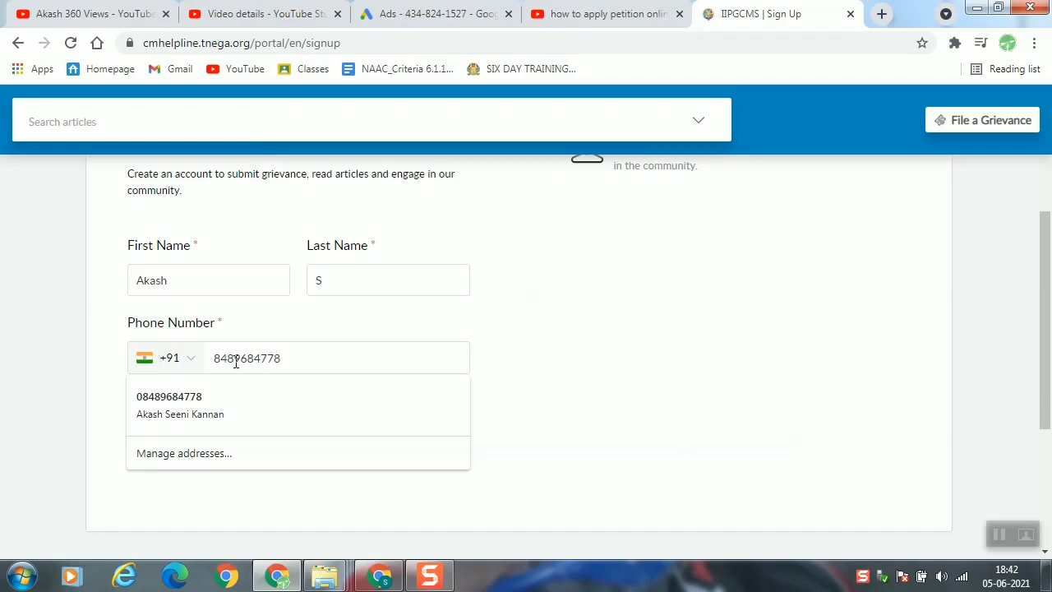
pyautogui.click(613, 383)
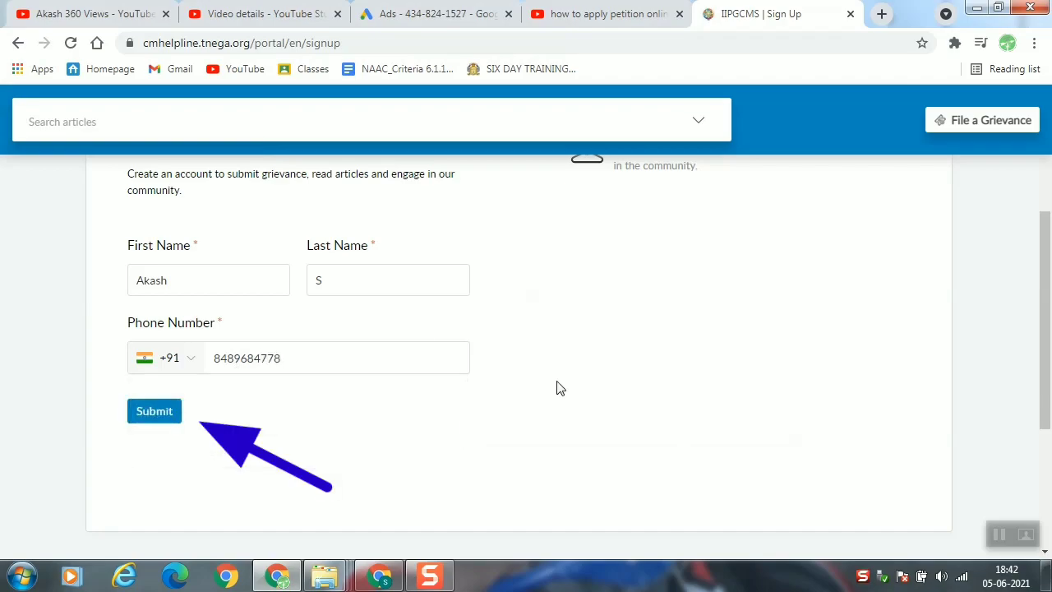
pyautogui.click(158, 414)
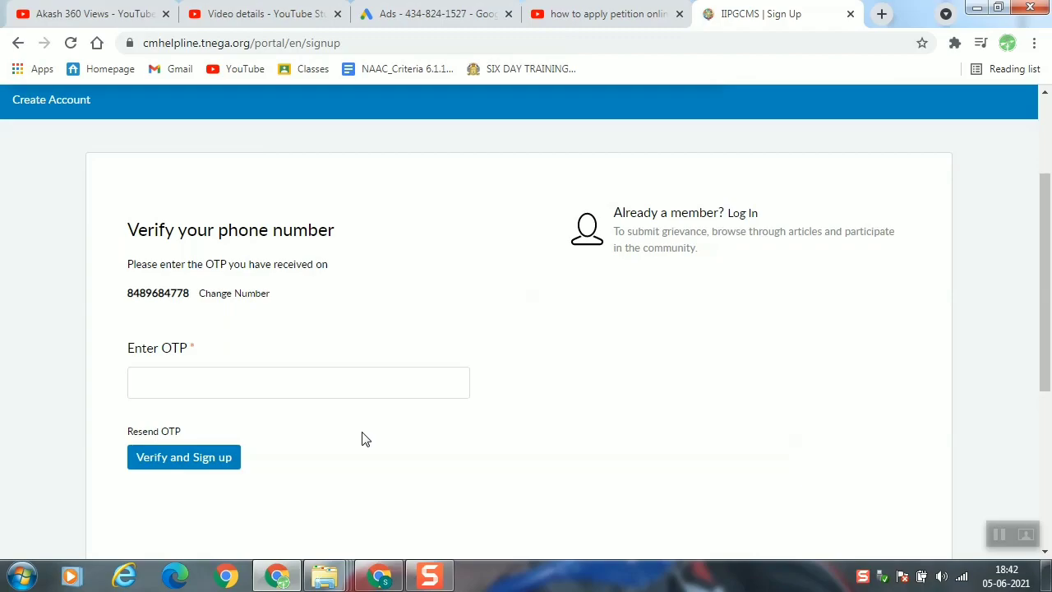
# Enter the received OTP and verify it to create the account.
pyautogui.click(258, 381)
pyautogui.click(183, 462)
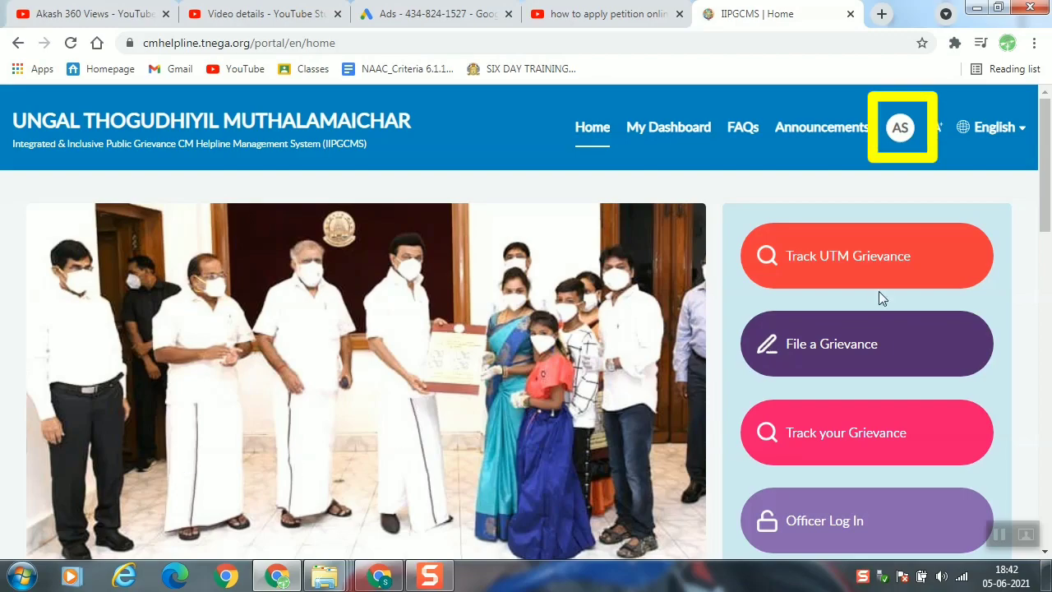
# Check the signed-in account menu, then open the Submit a grievance form.
pyautogui.click(900, 130)
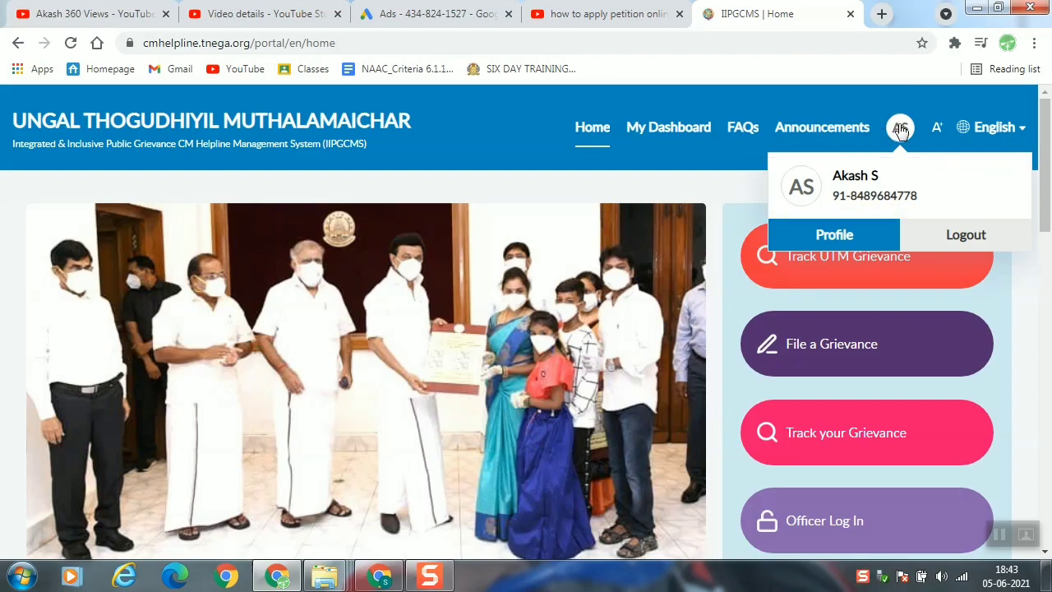
pyautogui.click(836, 141)
pyautogui.scroll(-1, 757, 199)
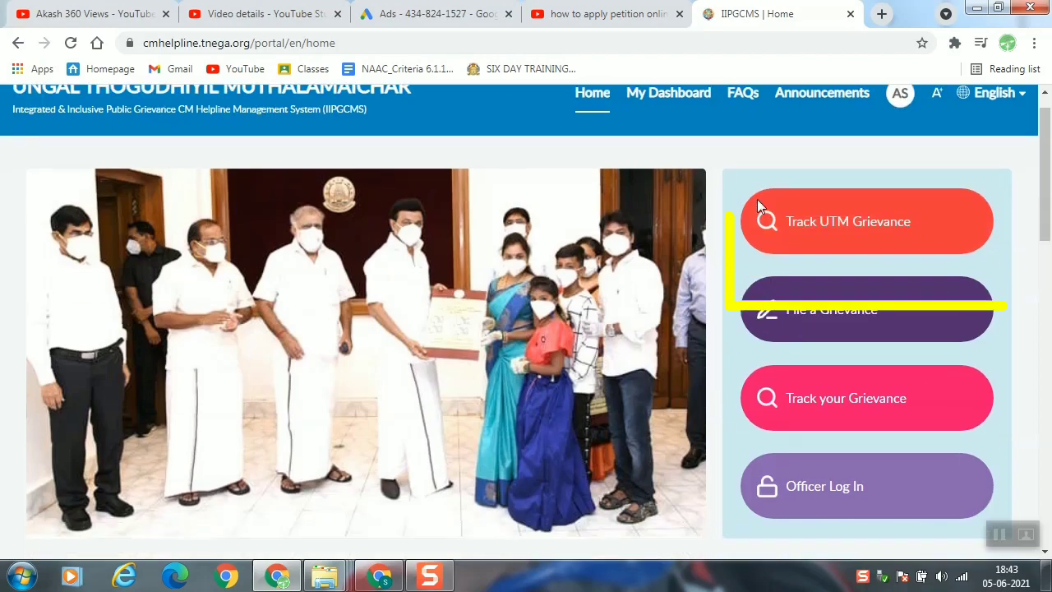
pyautogui.click(837, 270)
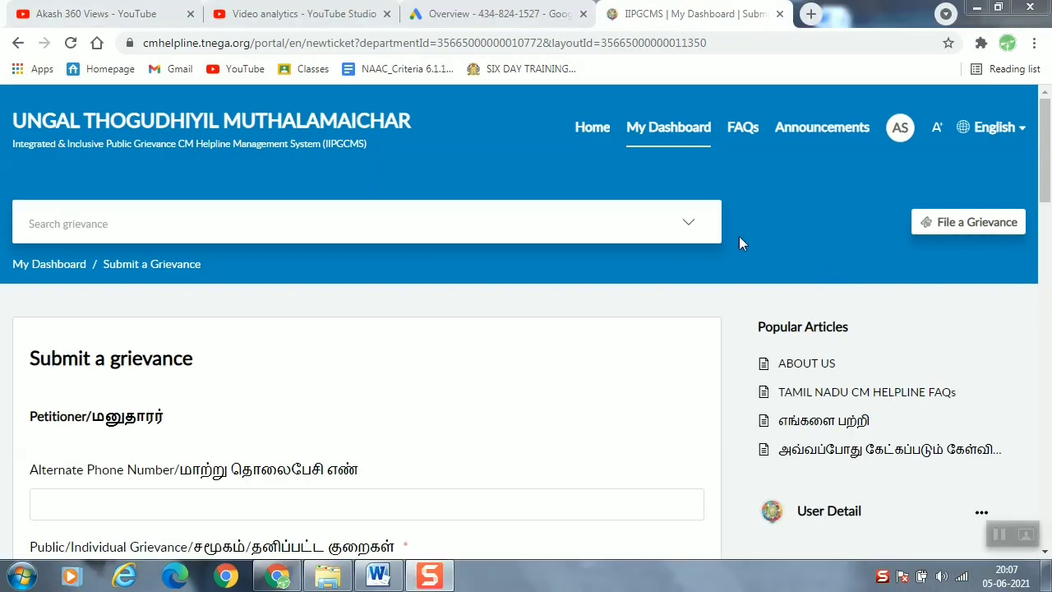
# Close the search category options and complete the 10-digit alternate phone number.
pyautogui.click(685, 219)
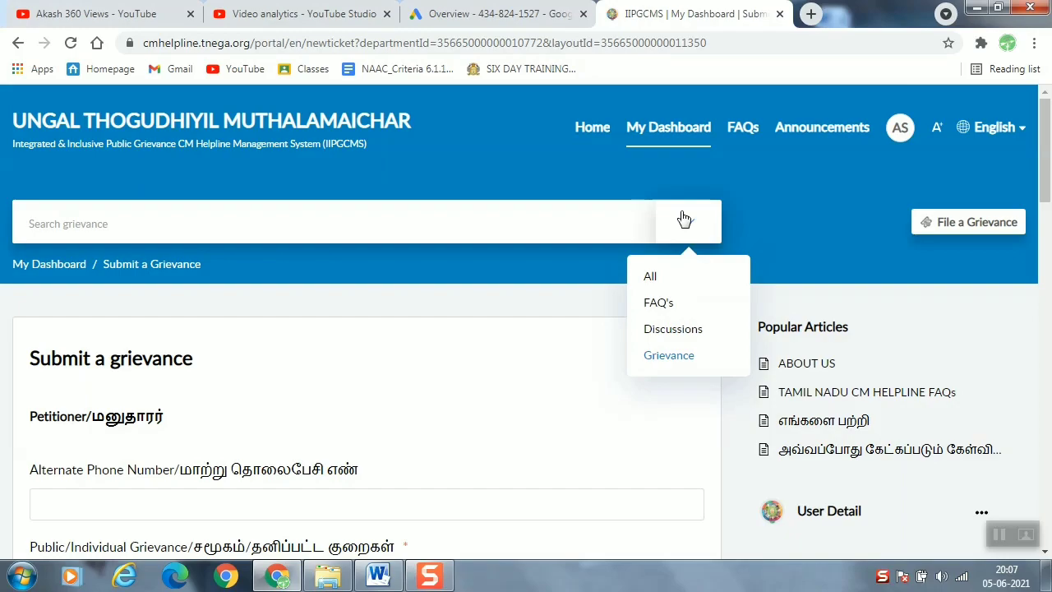
pyautogui.click(416, 214)
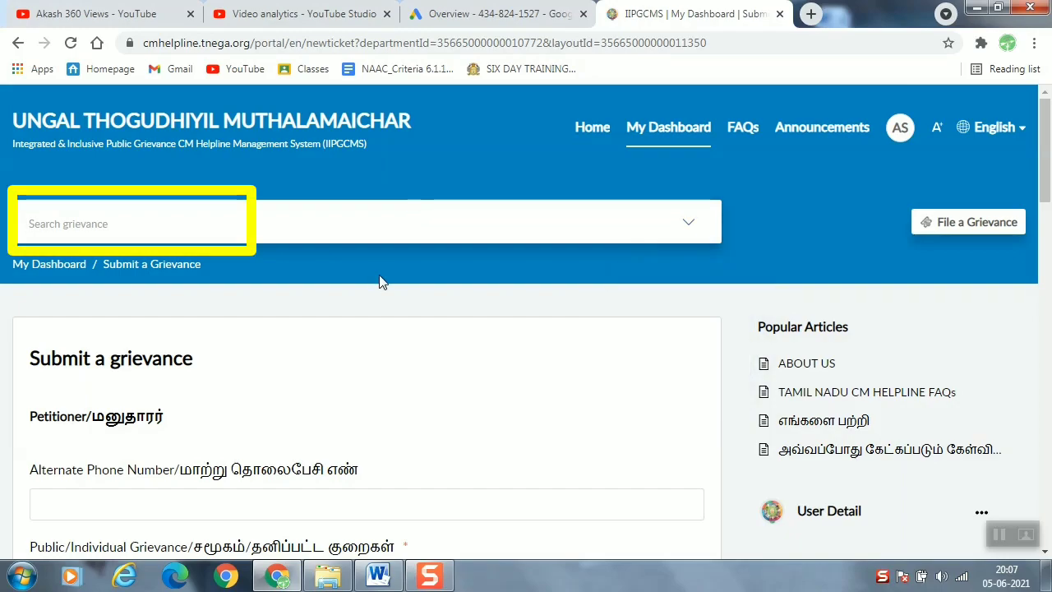
pyautogui.scroll(-3, 293, 312)
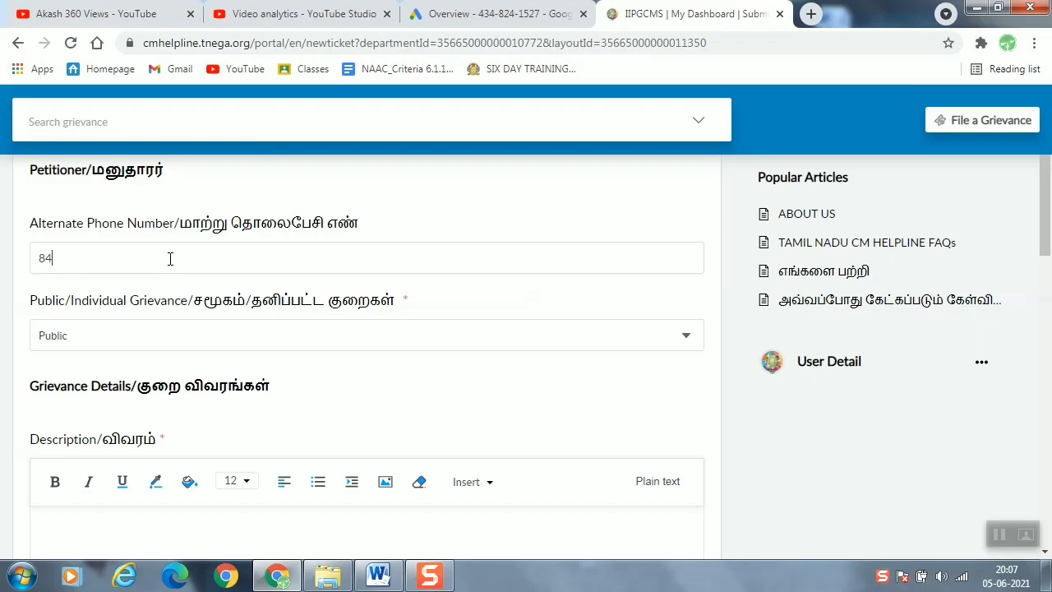
pyautogui.write('9684478')
pyautogui.scroll(-2, 186, 277)
pyautogui.scroll(1, 186, 277)
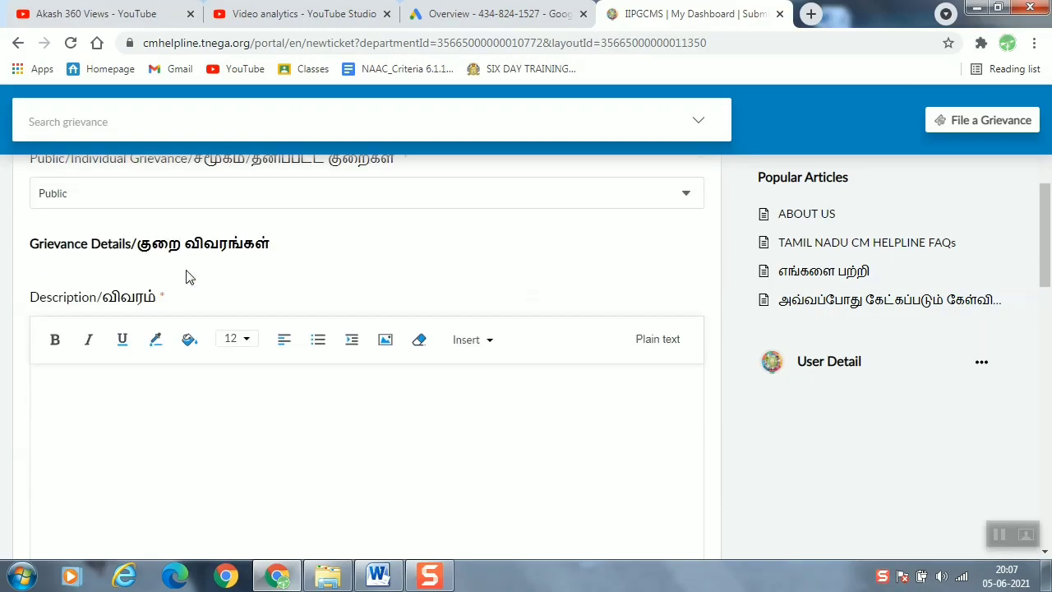
# Keep the grievance Public and write 'Our problem was....' as the description.
pyautogui.click(246, 263)
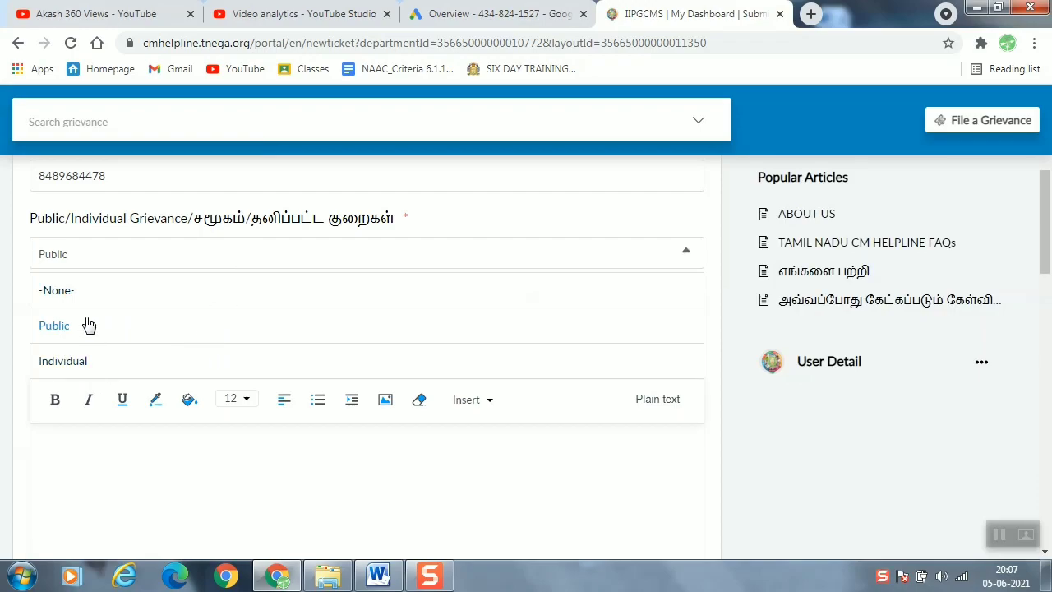
pyautogui.click(62, 329)
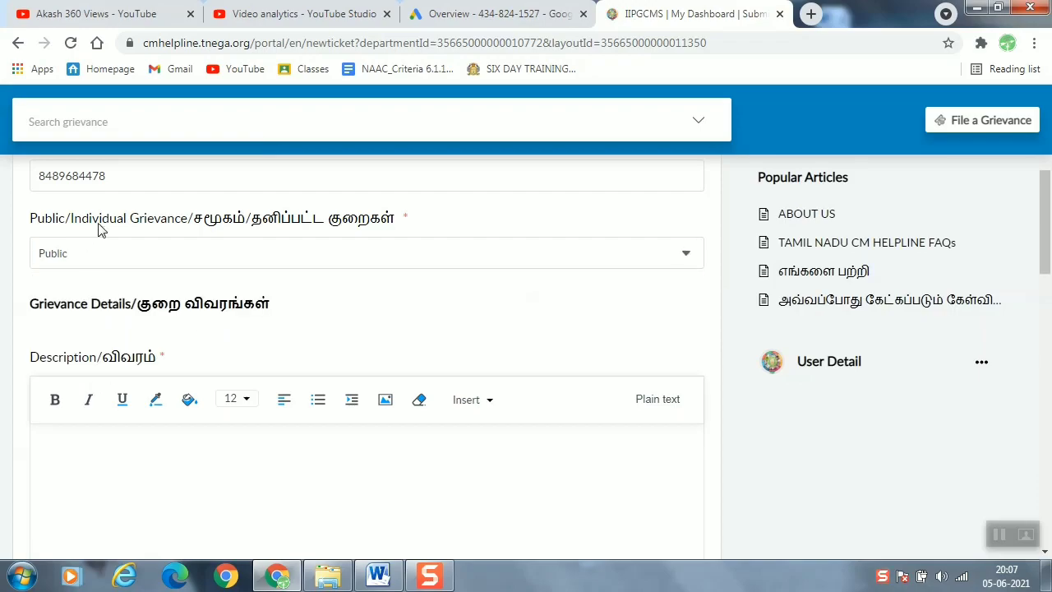
pyautogui.scroll(-1, 230, 271)
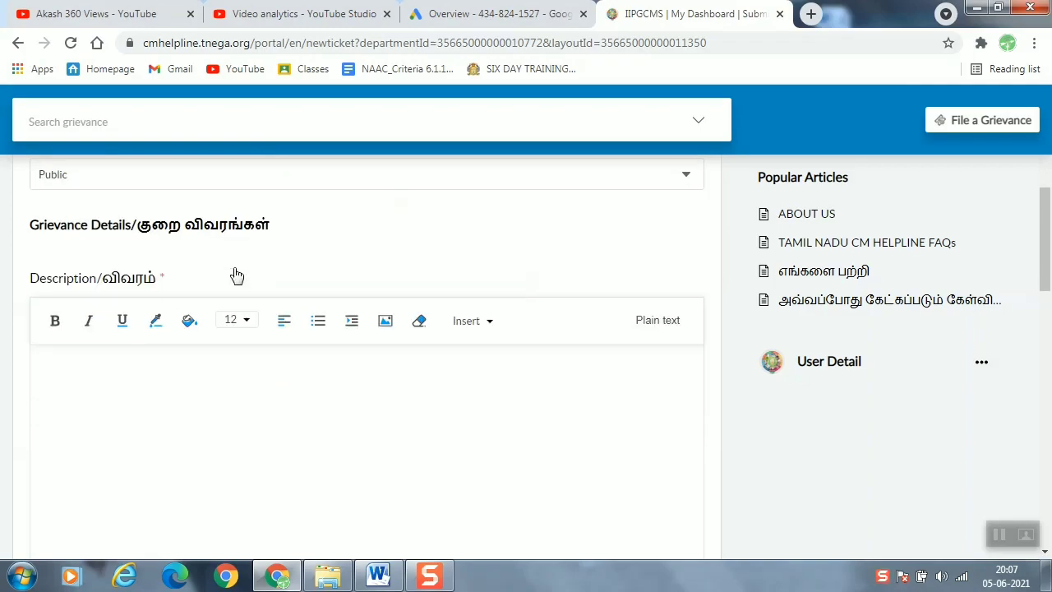
pyautogui.click(134, 376)
pyautogui.write('Our pr')
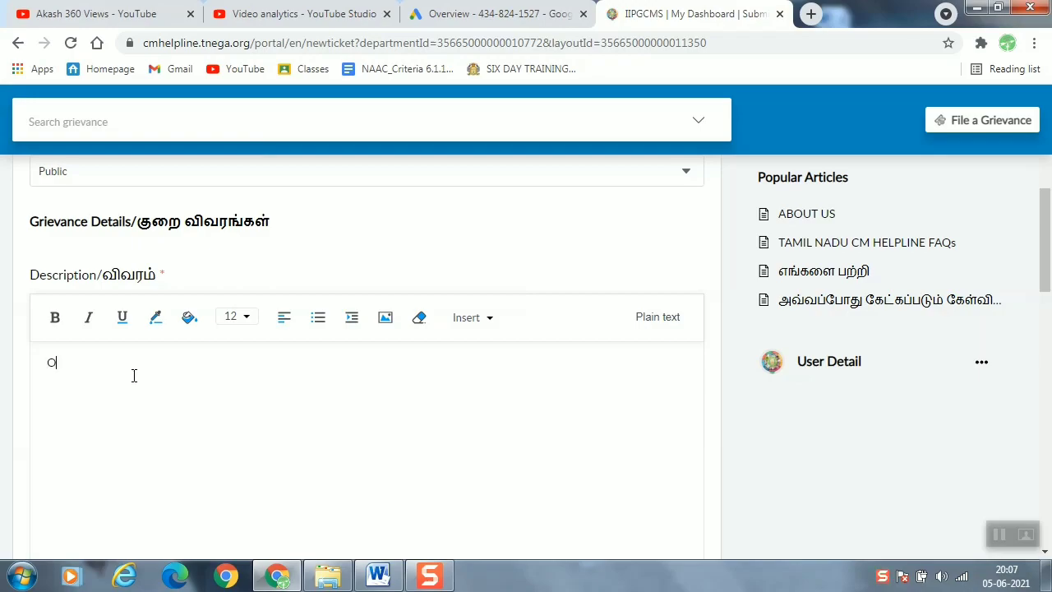
pyautogui.write('o')
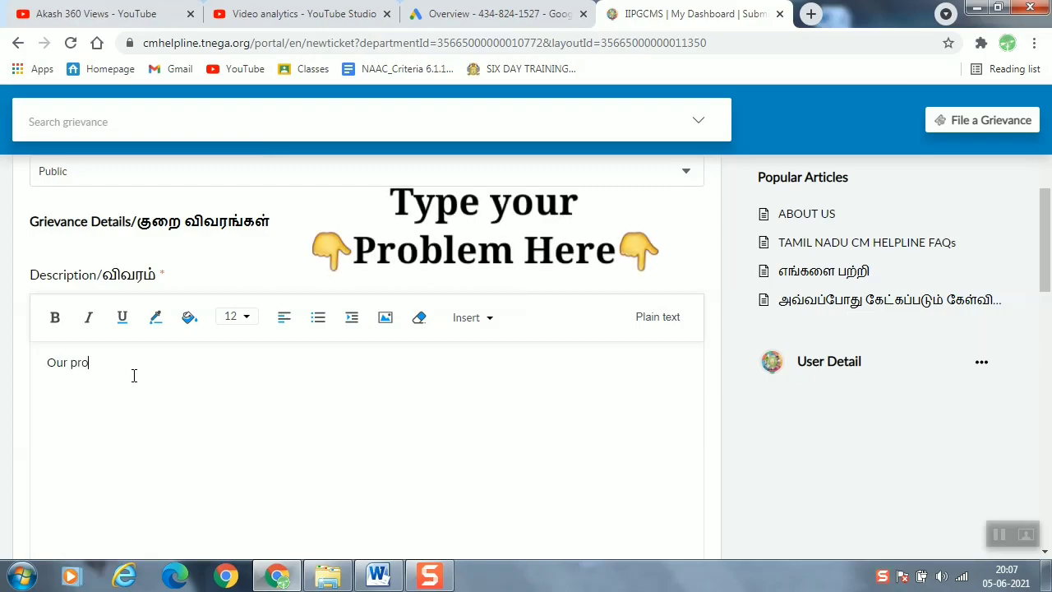
pyautogui.write('blem was......')
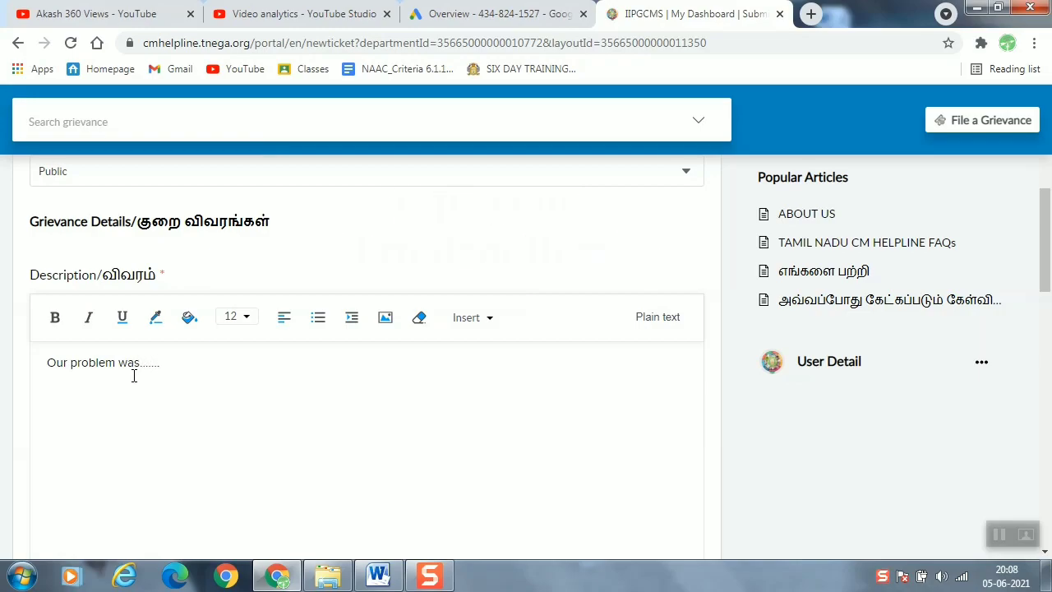
pyautogui.scroll(-1, 279, 378)
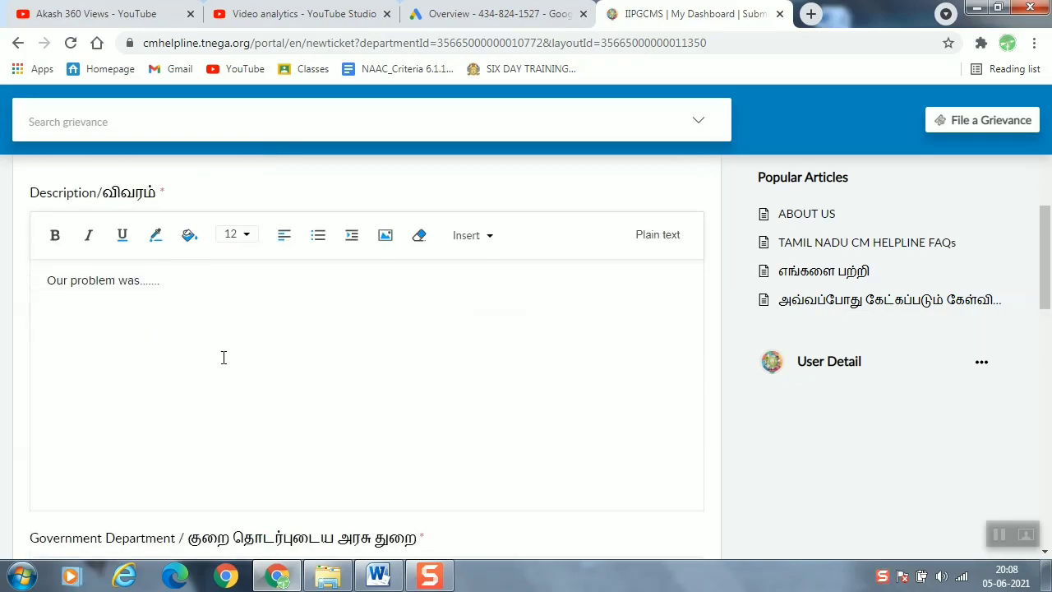
pyautogui.click(388, 239)
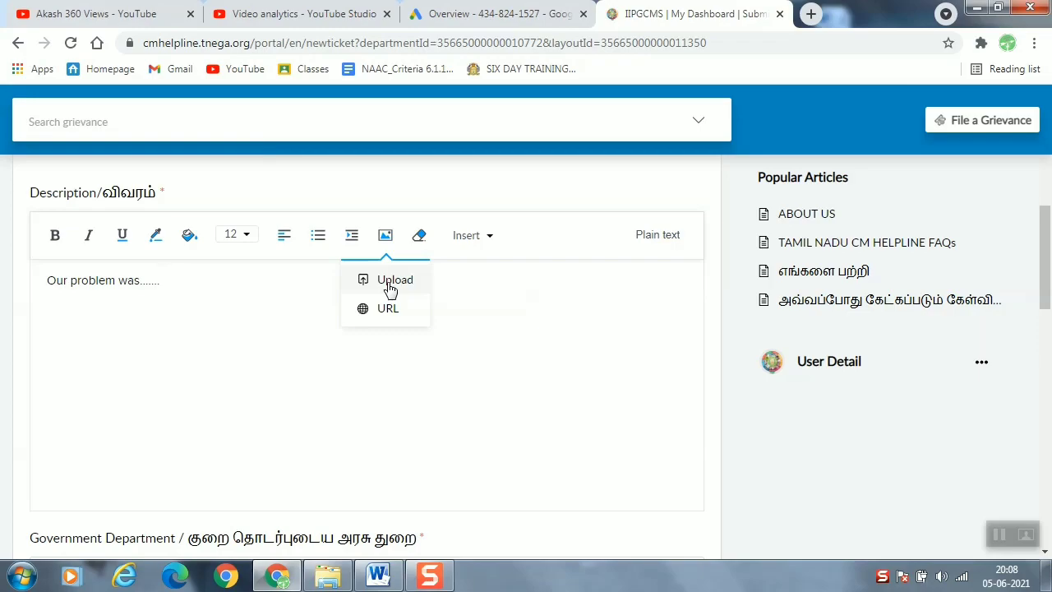
pyautogui.click(184, 337)
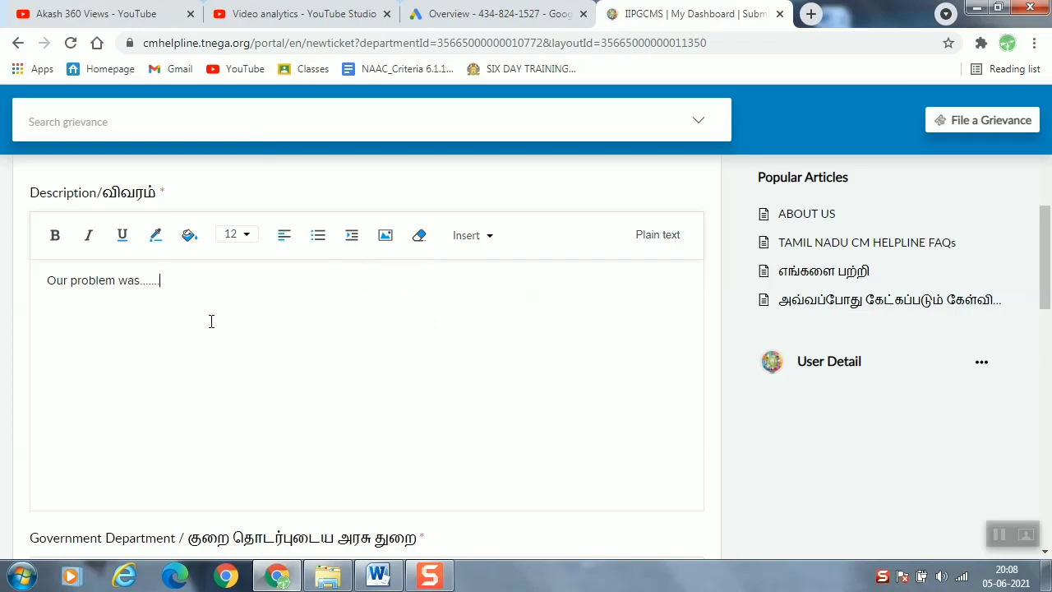
pyautogui.scroll(-1, 211, 321)
pyautogui.scroll(-2, 211, 321)
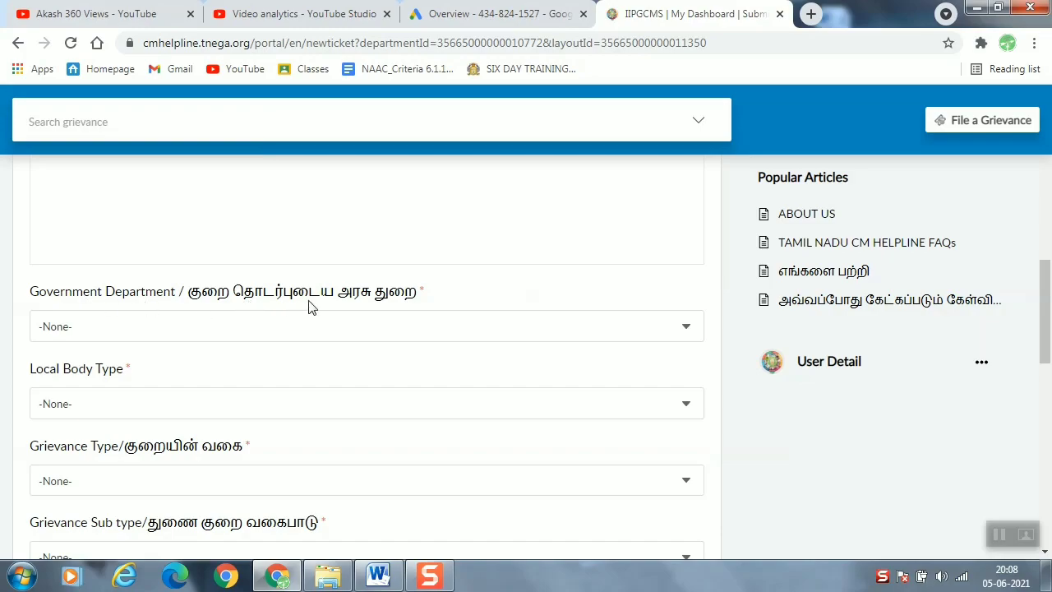
# Choose Housing and Urban Development Department (HUD) and check Local Body Type is Not Applicable.
pyautogui.click(372, 324)
pyautogui.scroll(-1, 363, 334)
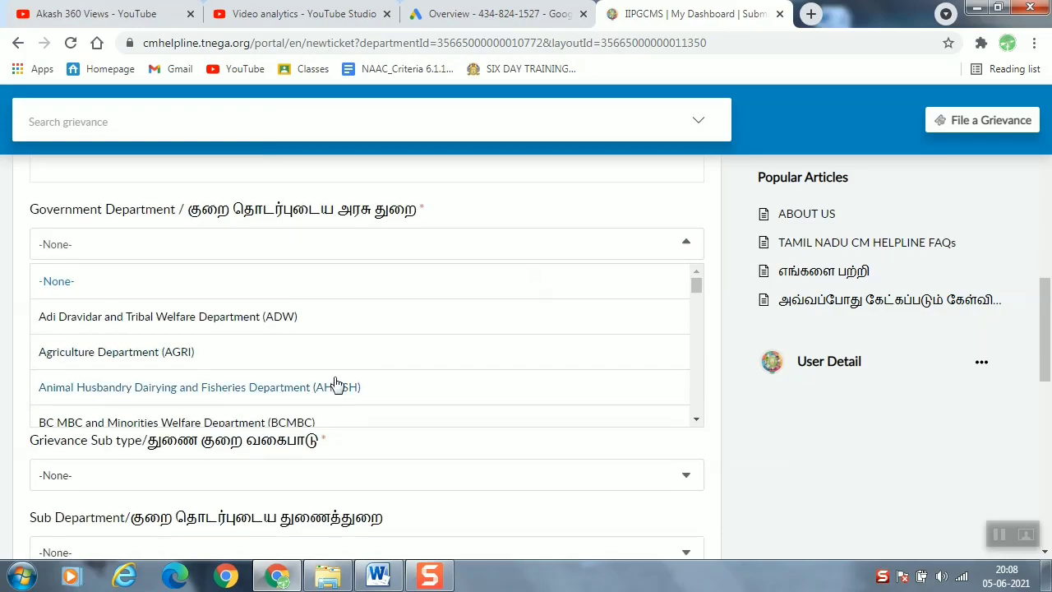
pyautogui.scroll(-3, 197, 364)
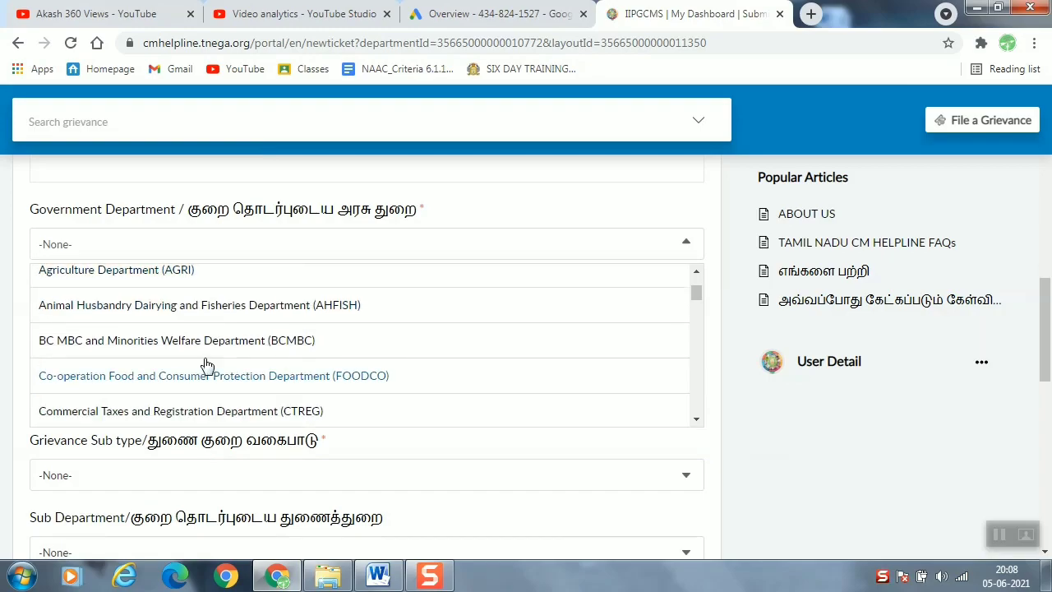
pyautogui.scroll(-3, 271, 366)
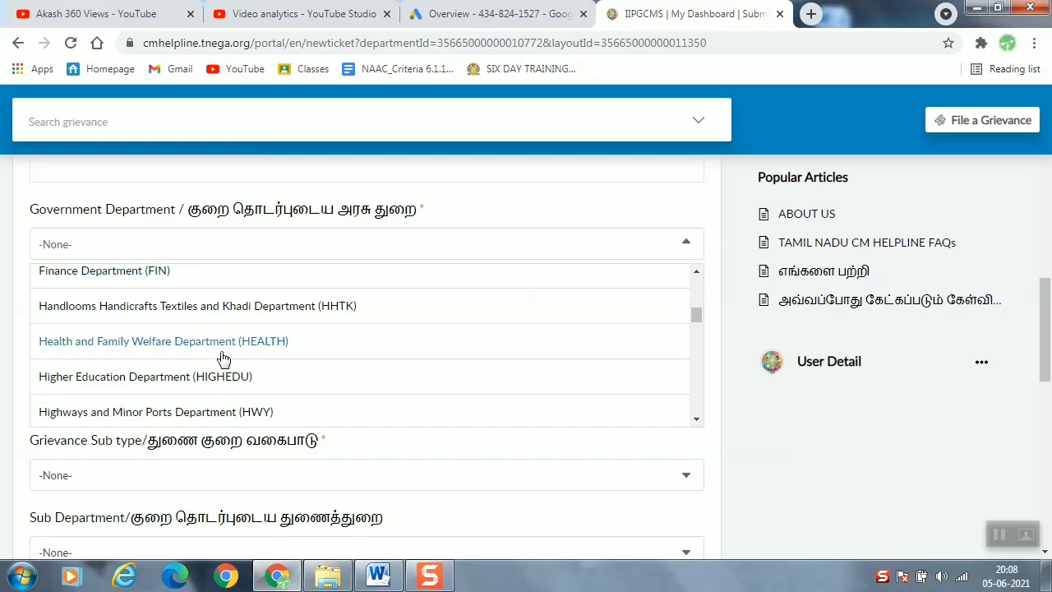
pyautogui.scroll(-1, 222, 360)
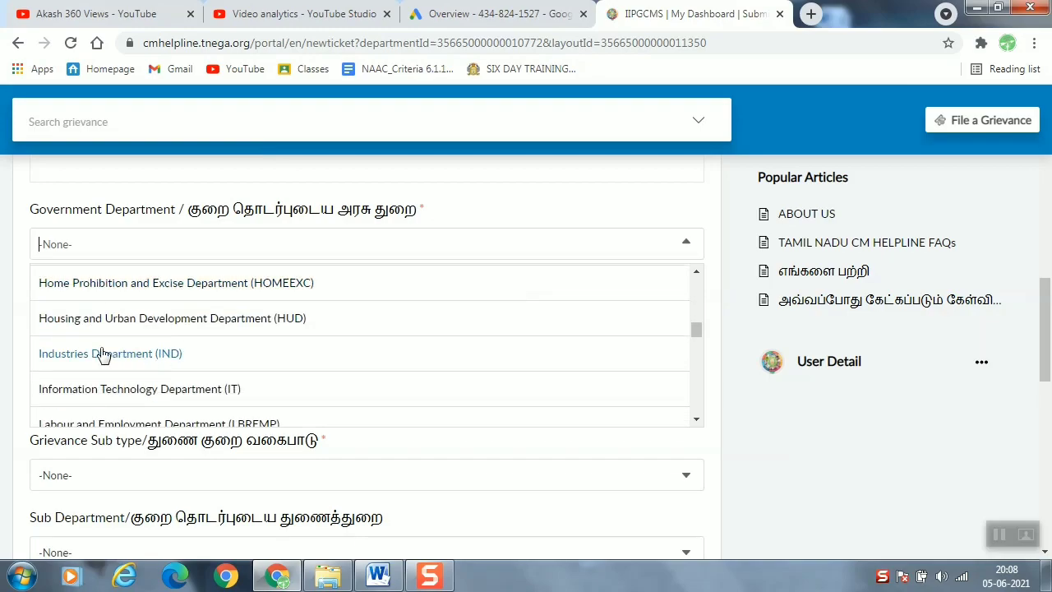
pyautogui.scroll(-3, 173, 353)
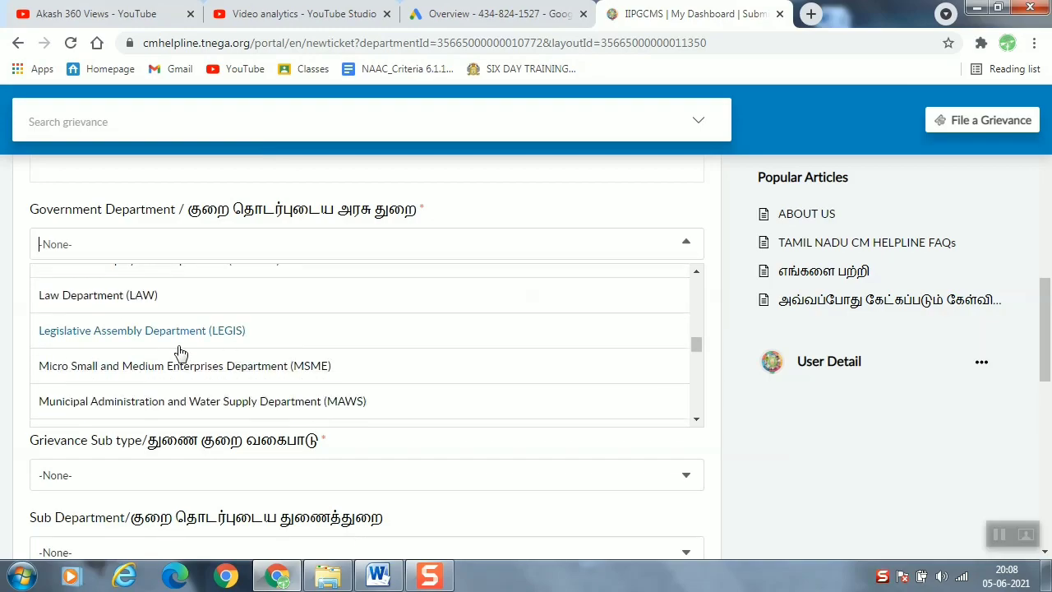
pyautogui.scroll(-2, 195, 352)
pyautogui.scroll(-2, 337, 329)
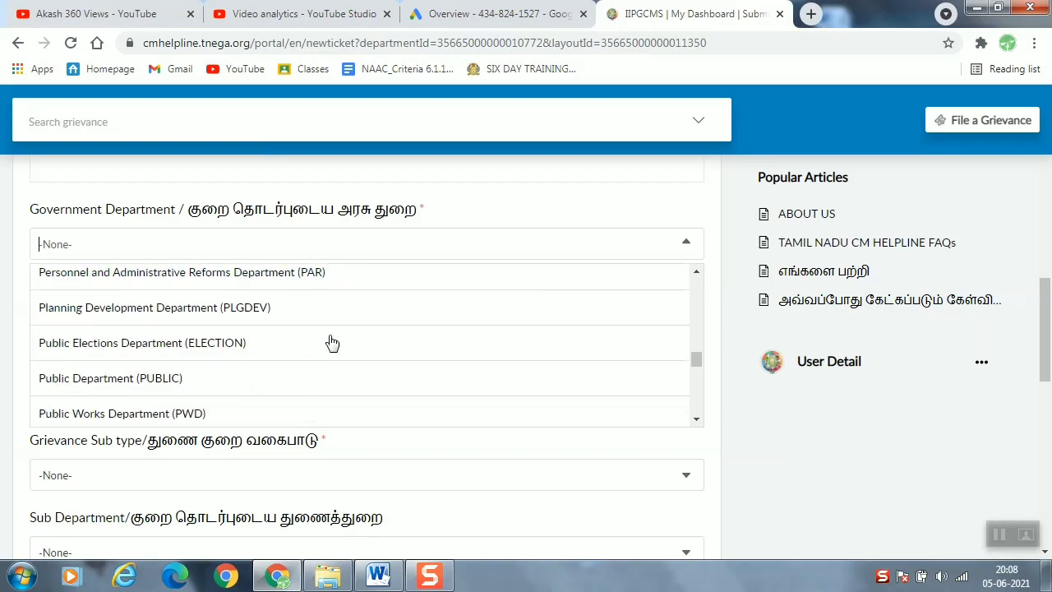
pyautogui.scroll(-2, 332, 343)
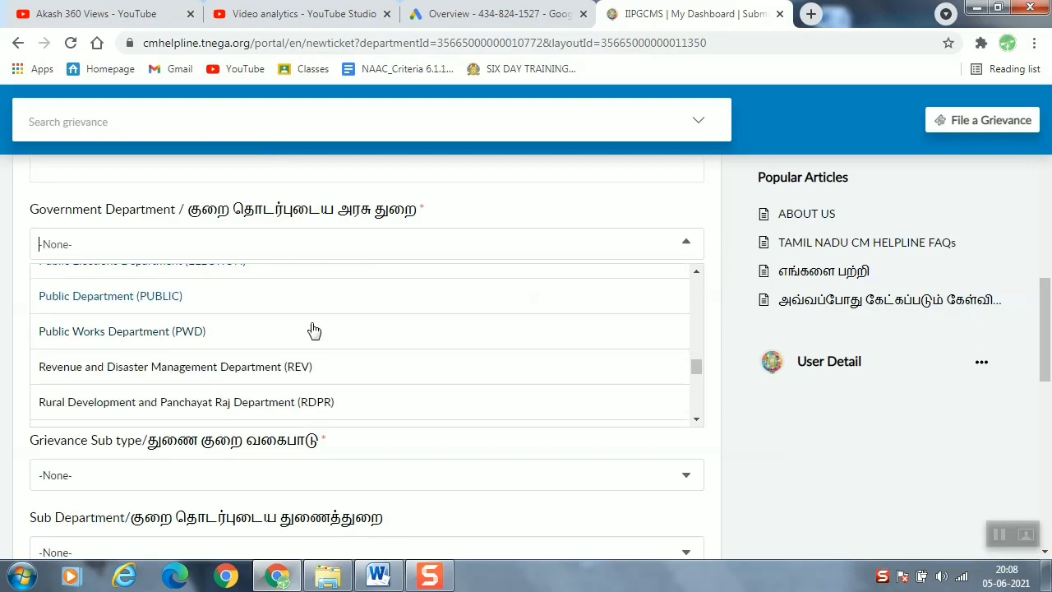
pyautogui.scroll(-2, 339, 340)
pyautogui.scroll(-3, 359, 348)
pyautogui.scroll(-4, 362, 350)
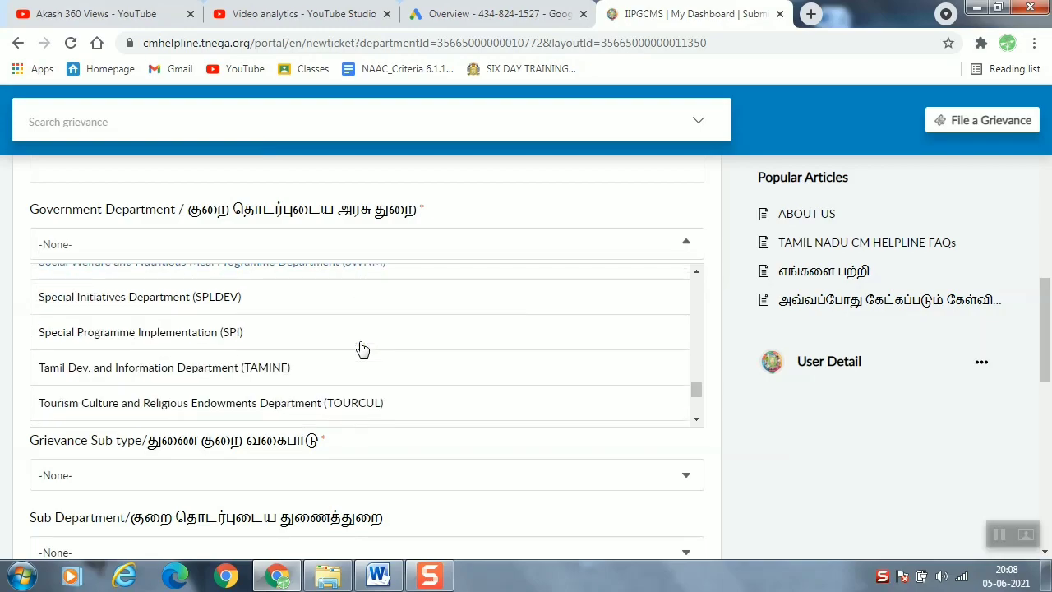
pyautogui.scroll(4, 260, 338)
pyautogui.scroll(12, 259, 338)
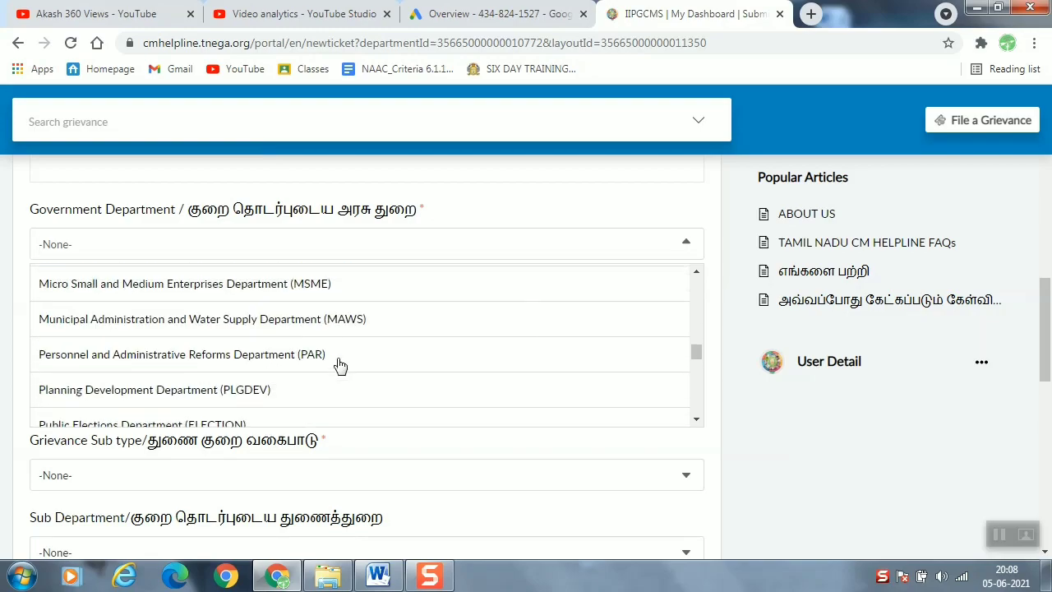
pyautogui.scroll(2, 380, 368)
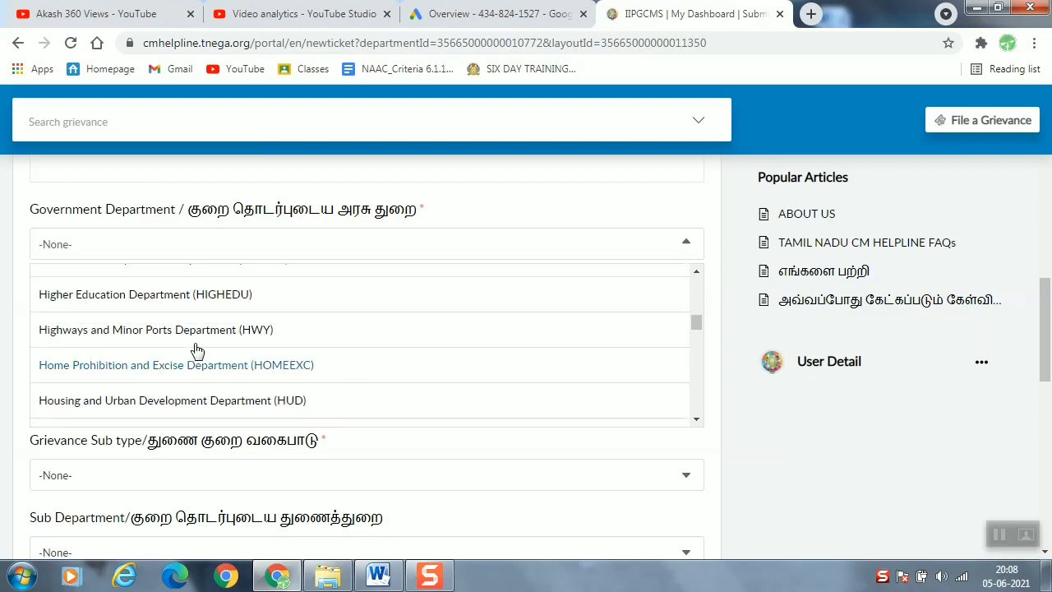
pyautogui.scroll(3, 378, 369)
pyautogui.scroll(-2, 389, 371)
pyautogui.scroll(-3, 389, 371)
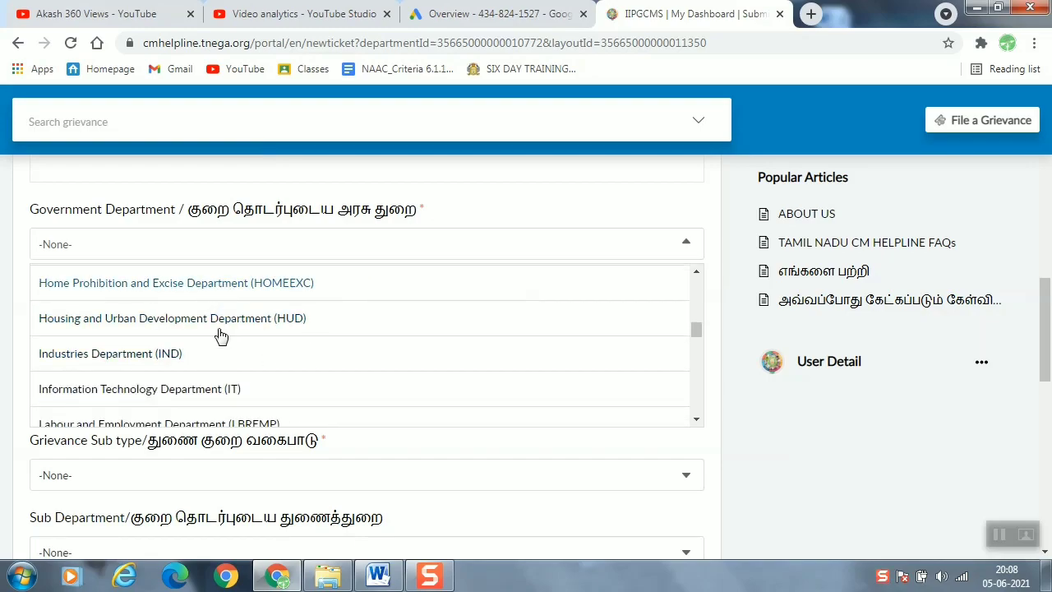
pyautogui.click(184, 328)
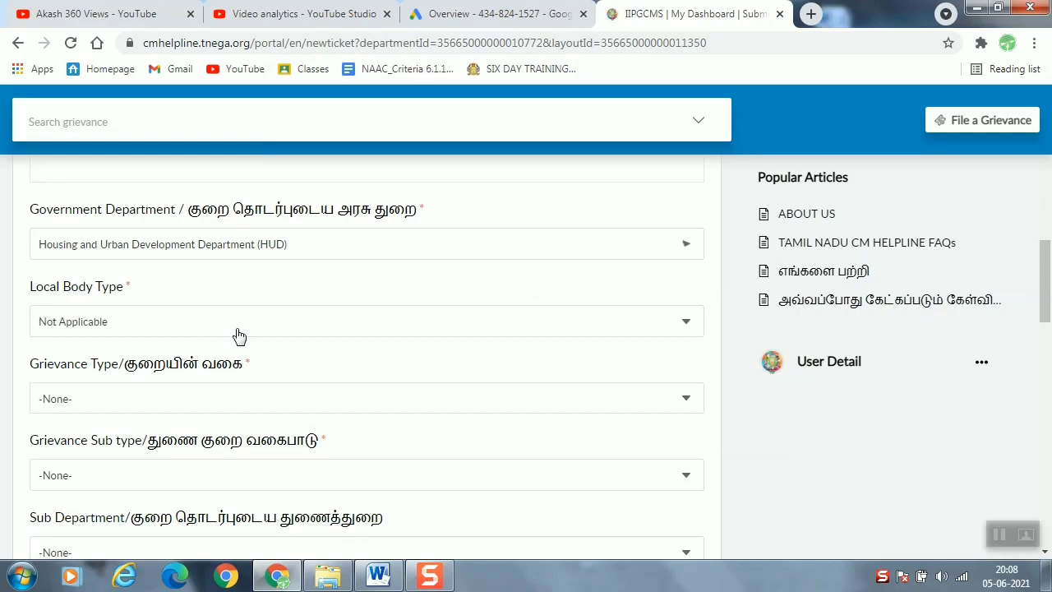
pyautogui.click(154, 325)
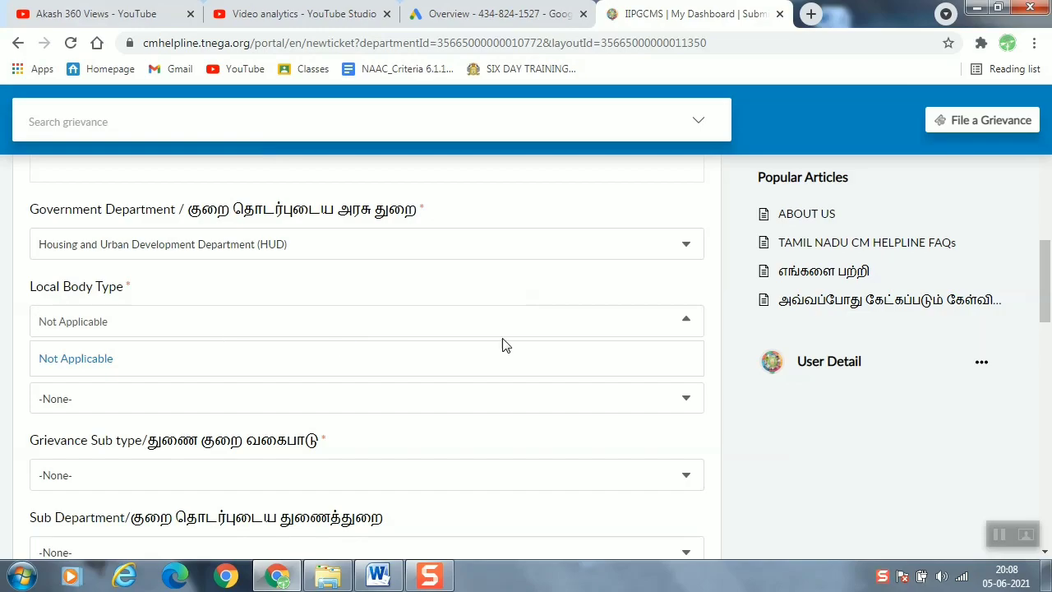
# Pick Quality of Construction - TNHB as grievance type, auto-filling Tamilnadu Housing Board (TNHB).
pyautogui.click(113, 394)
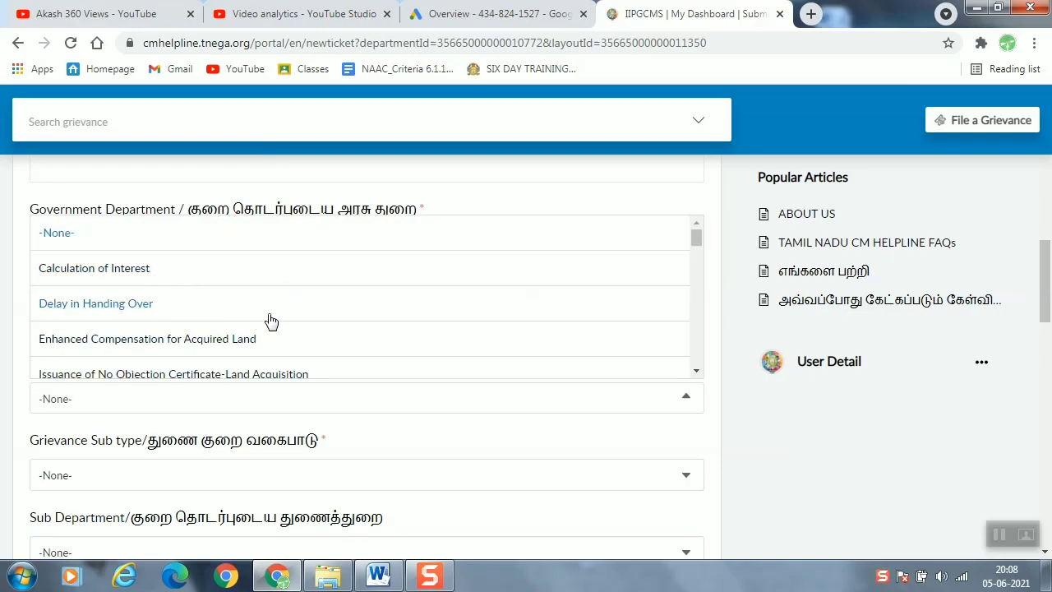
pyautogui.scroll(-2, 271, 321)
pyautogui.scroll(-2, 205, 329)
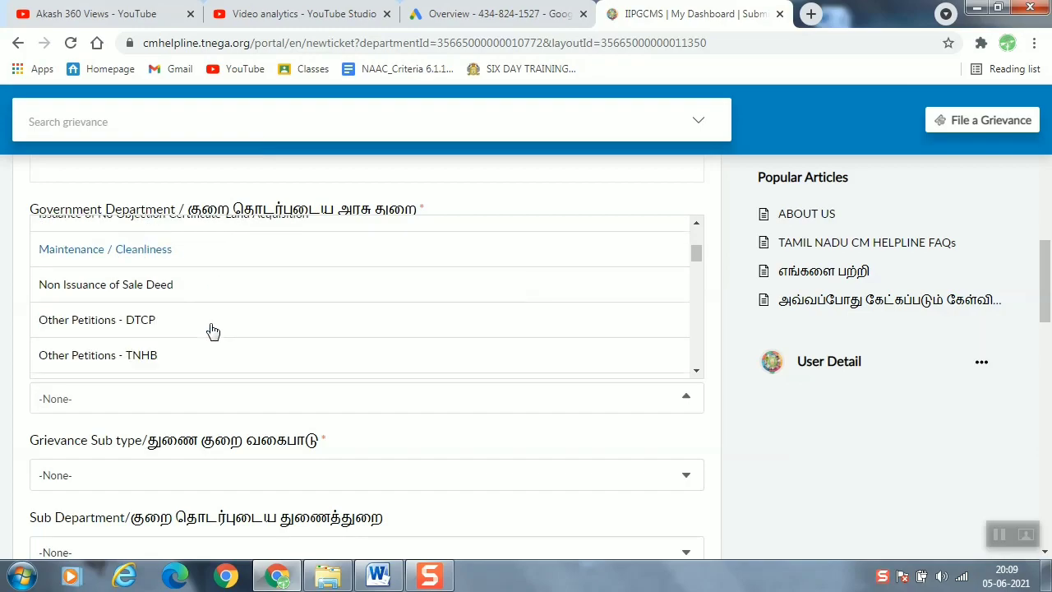
pyautogui.scroll(-2, 205, 323)
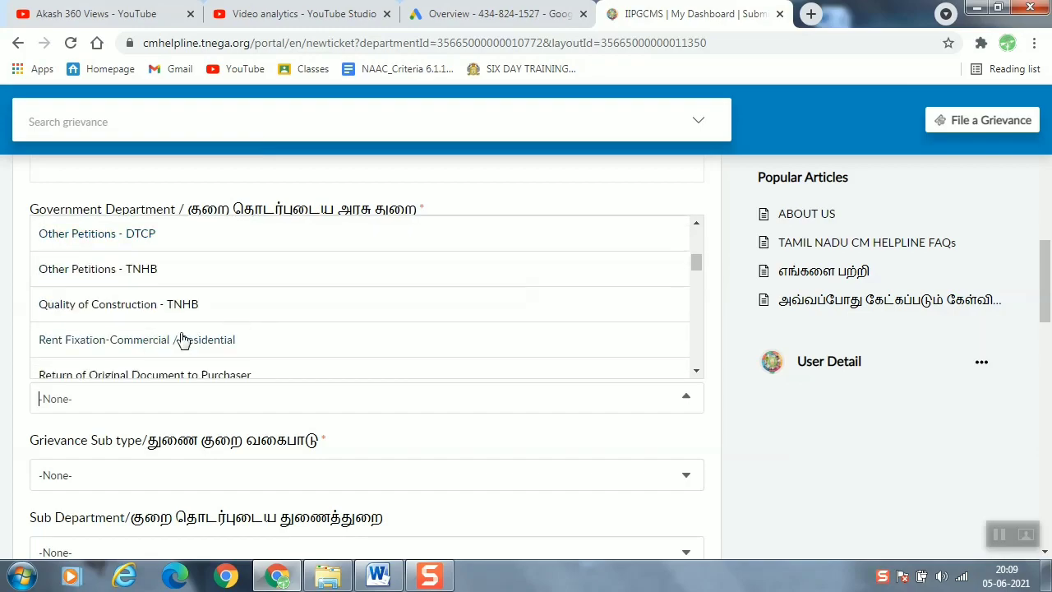
pyautogui.click(206, 305)
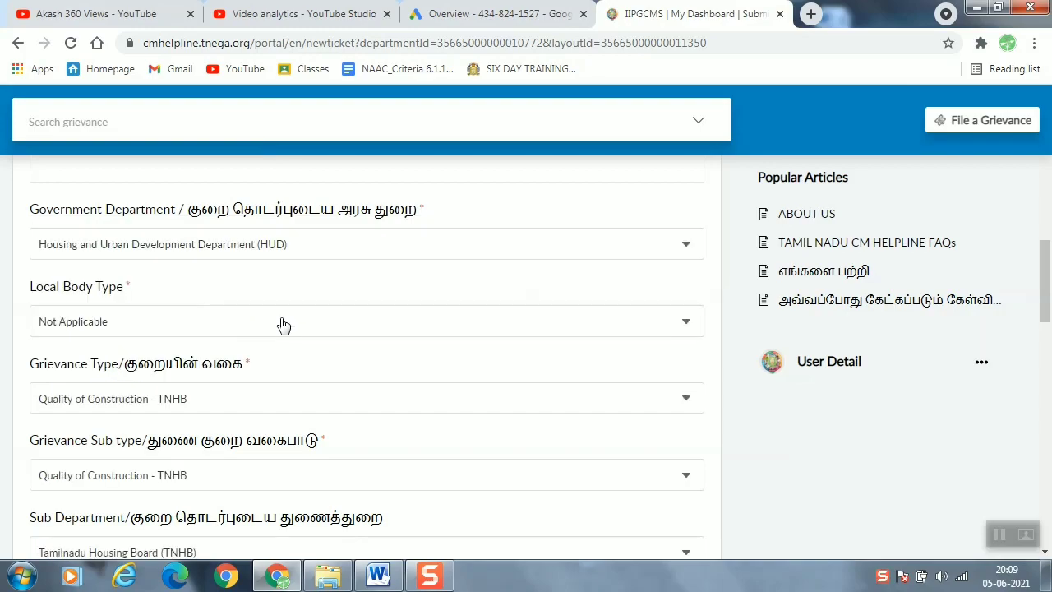
pyautogui.scroll(-1, 222, 353)
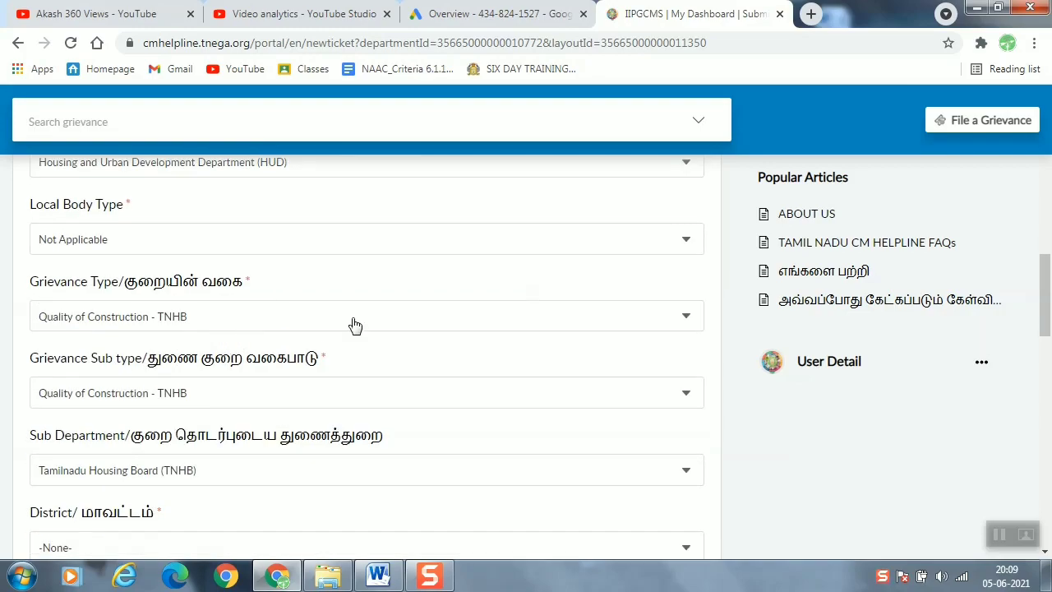
pyautogui.scroll(-1, 216, 349)
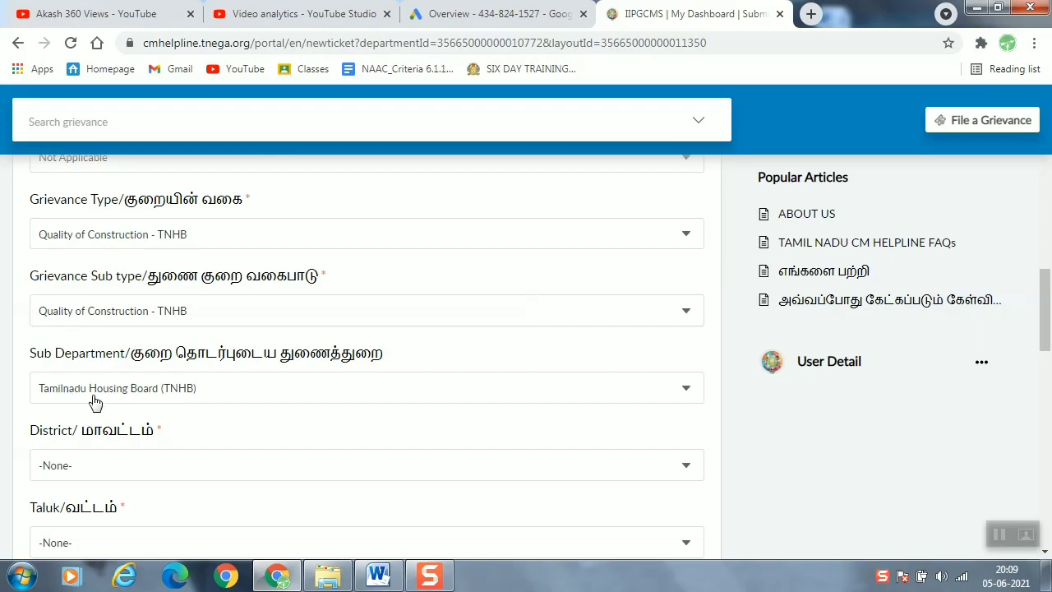
pyautogui.scroll(-1, 210, 402)
pyautogui.scroll(3, 209, 402)
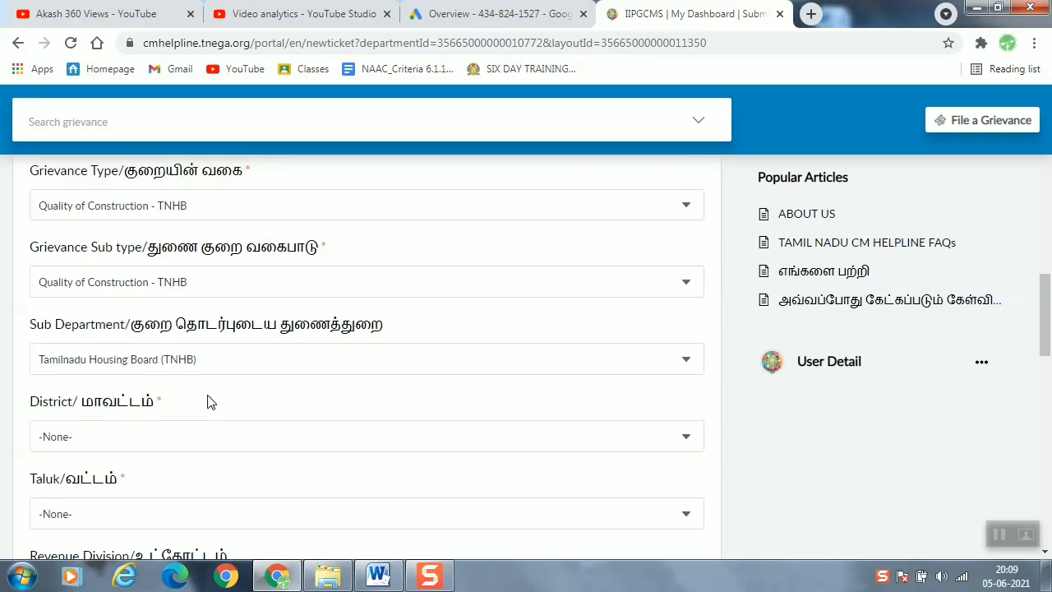
# Change the department to Agriculture Department (AGRI) with Village Panchayat as local body type.
pyautogui.click(197, 329)
pyautogui.scroll(5, 167, 434)
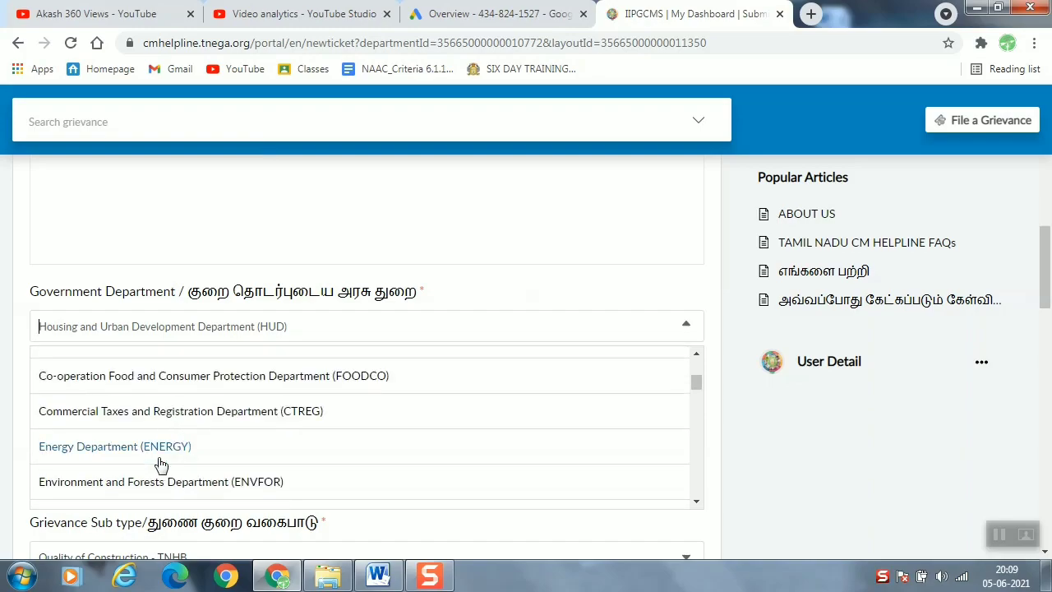
pyautogui.scroll(3, 168, 448)
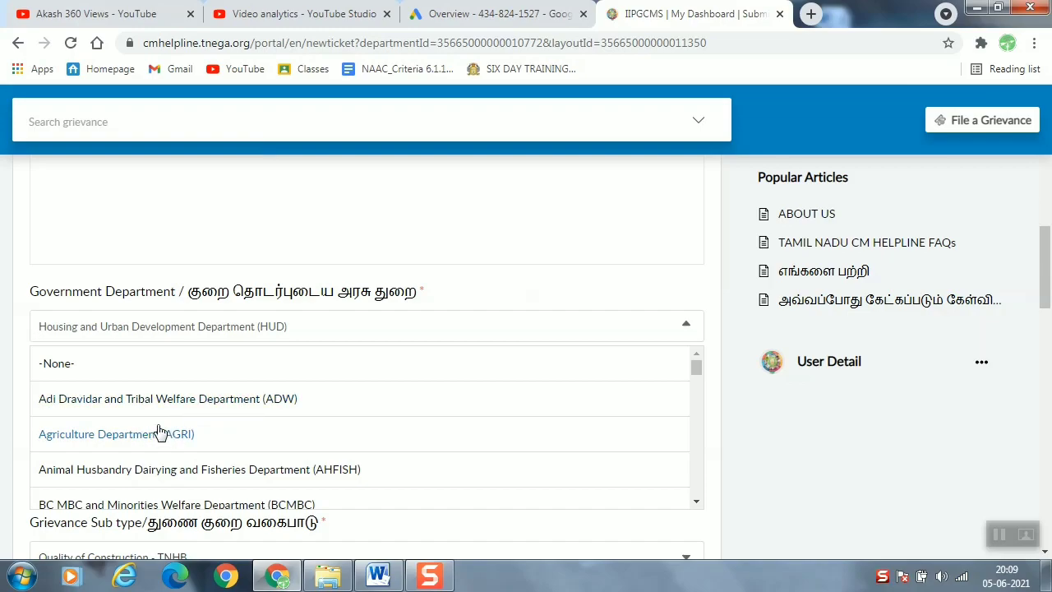
pyautogui.click(160, 433)
pyautogui.scroll(-1, 172, 347)
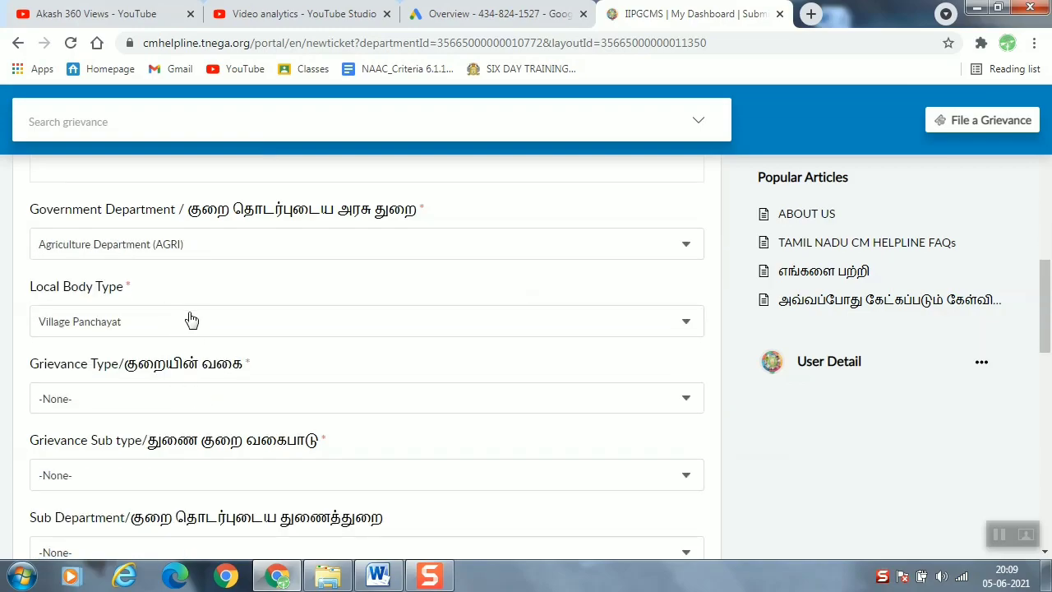
pyautogui.click(190, 319)
pyautogui.click(190, 313)
pyautogui.scroll(-1, 153, 322)
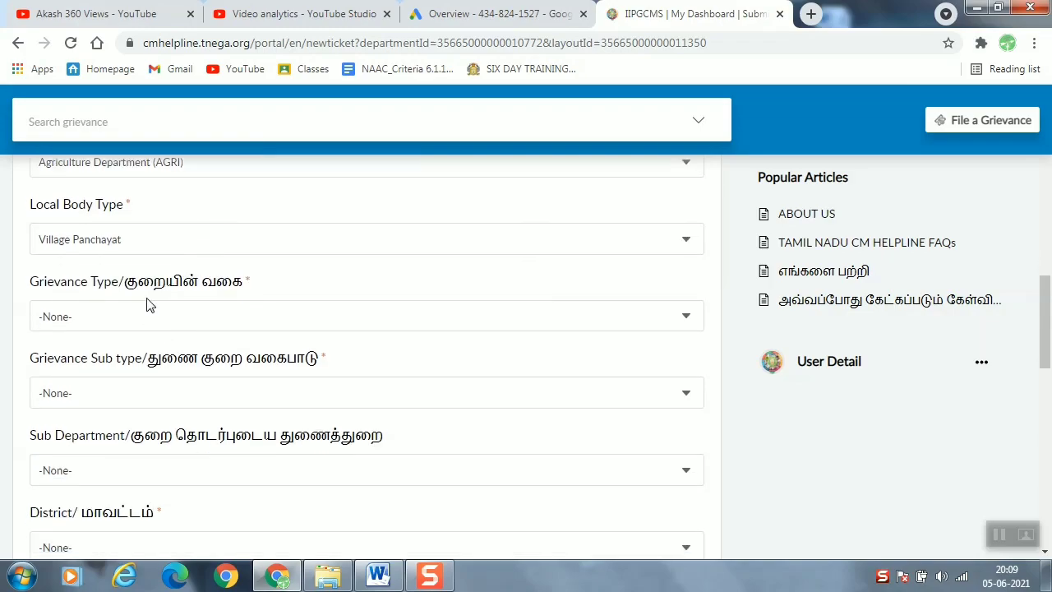
pyautogui.click(149, 322)
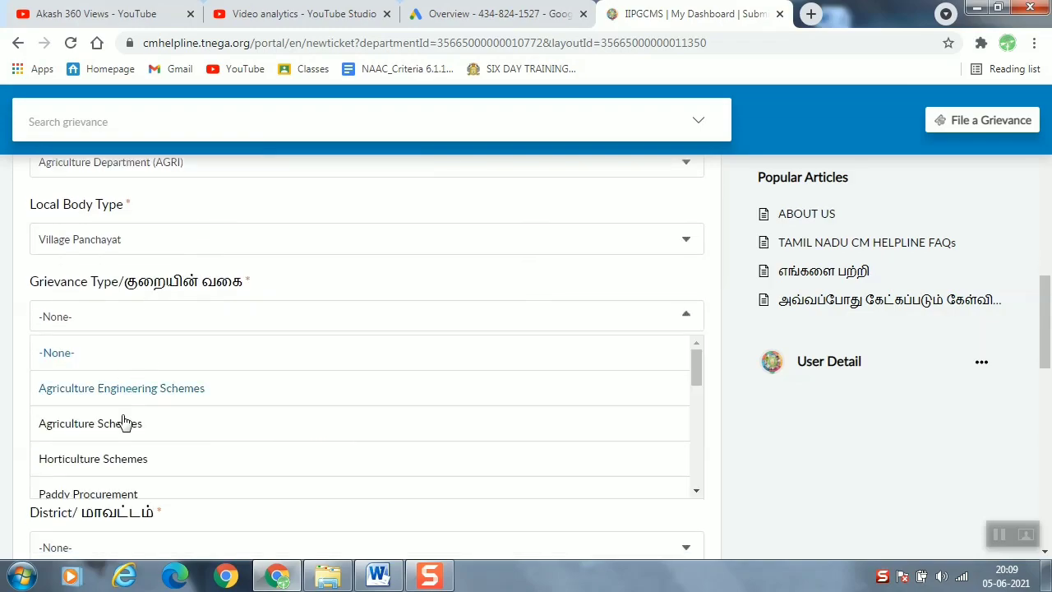
pyautogui.scroll(-1, 123, 419)
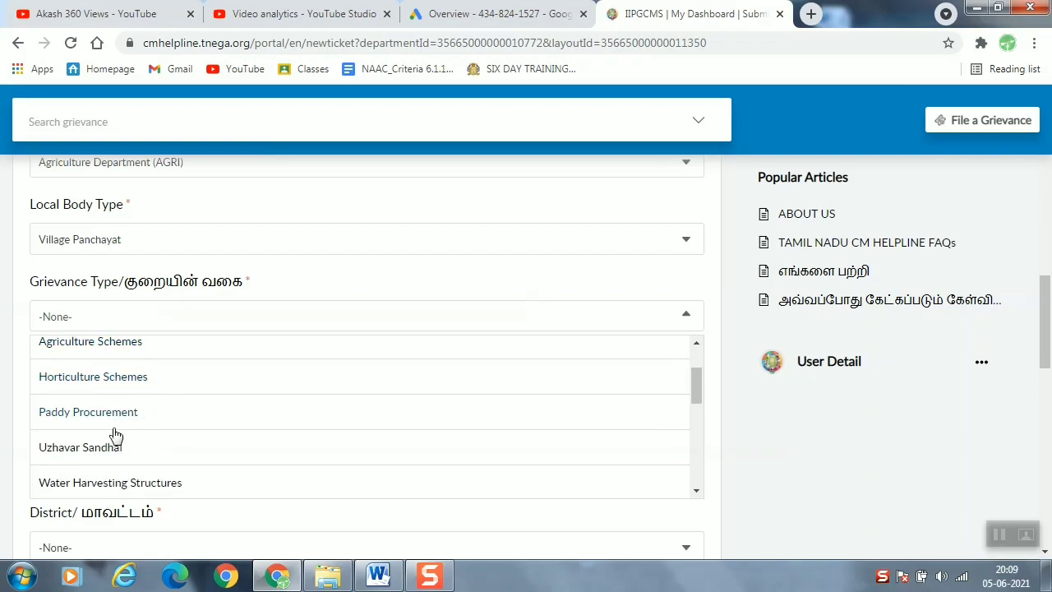
pyautogui.scroll(1, 131, 427)
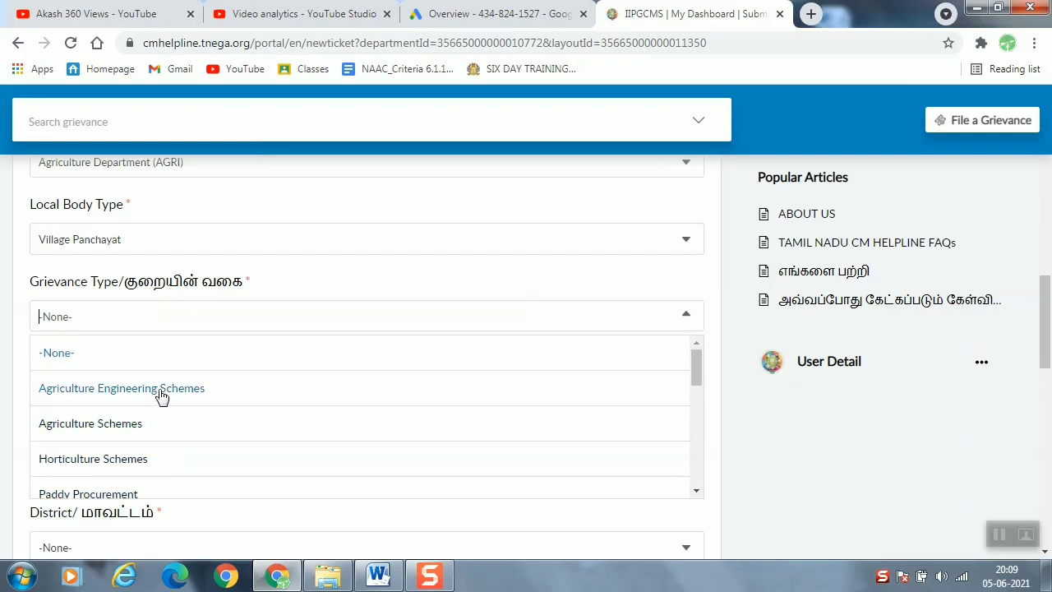
# Set grievance type Agriculture Schemes with sub type Complaint on Quality of Fertilizer in the Shops.
pyautogui.click(144, 411)
pyautogui.scroll(-2, 152, 385)
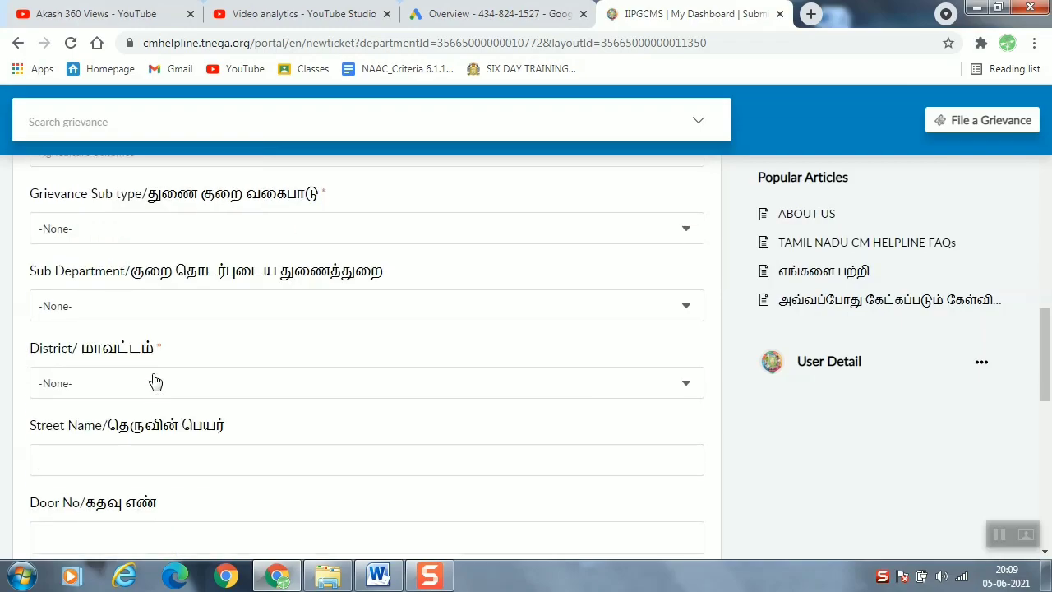
pyautogui.click(141, 226)
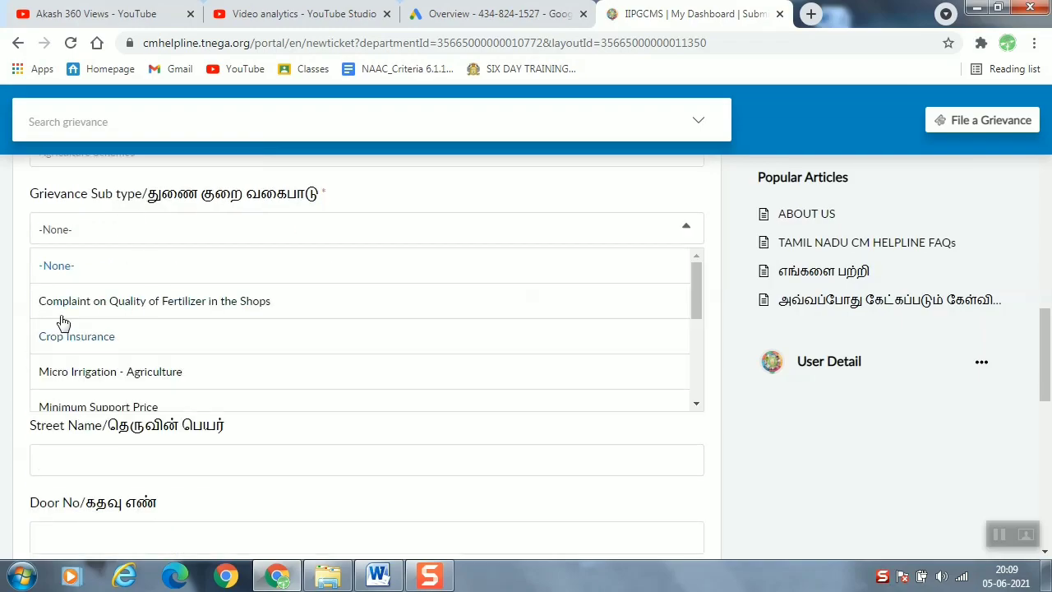
pyautogui.click(159, 306)
pyautogui.scroll(1, 161, 345)
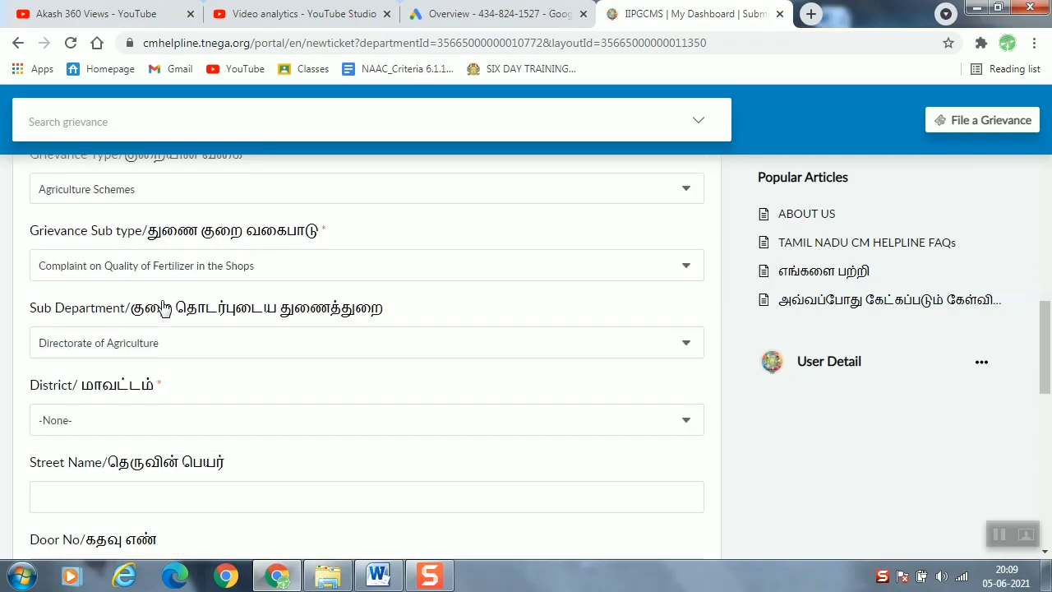
pyautogui.scroll(-1, 132, 386)
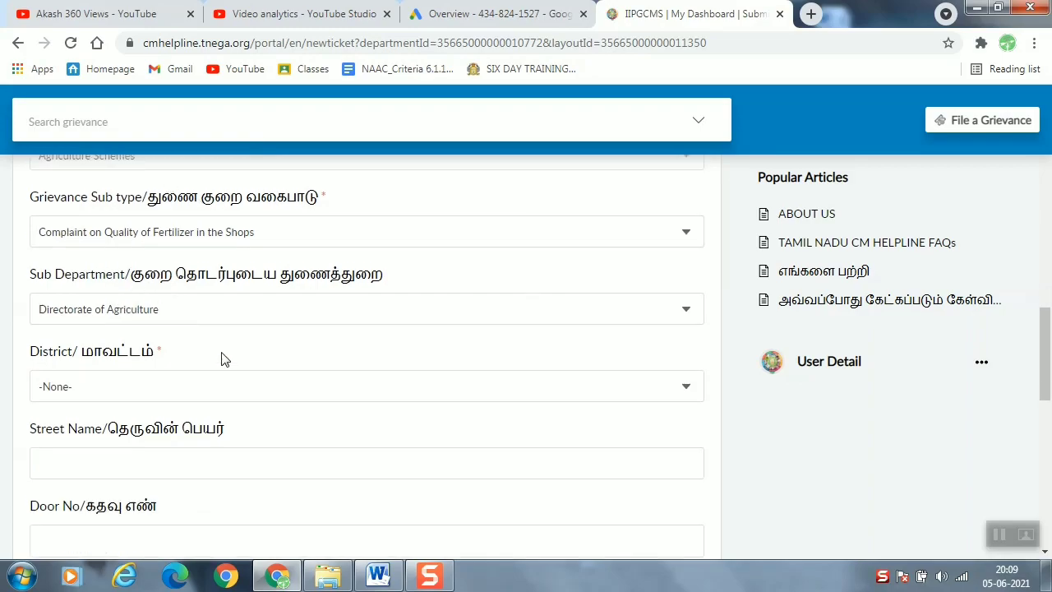
# Set district Virudhunagar (VNR) and block Kariapatti, leaving Village Panchayat unset.
pyautogui.click(111, 382)
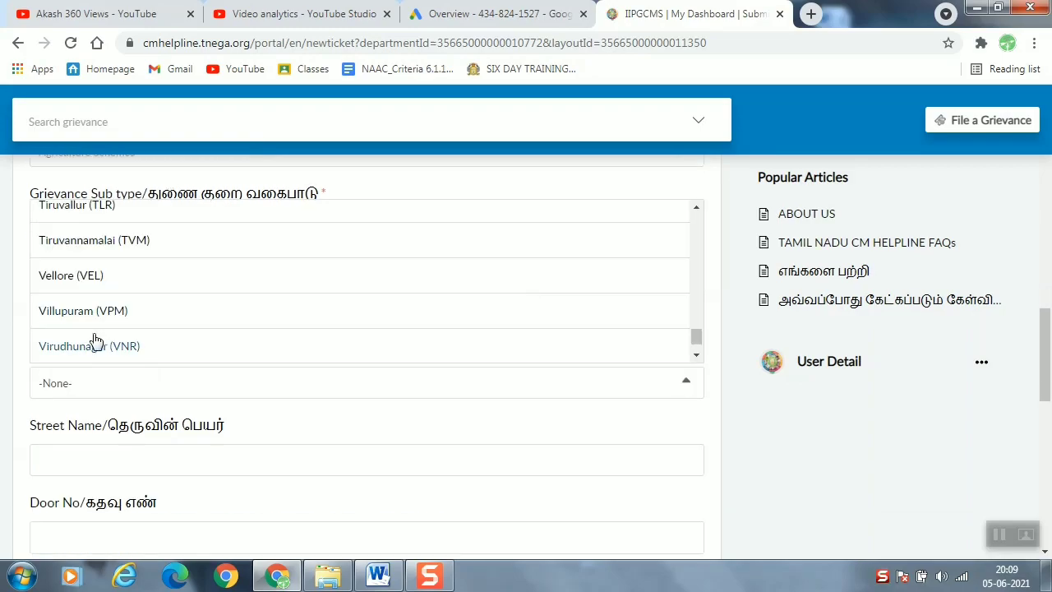
pyautogui.click(119, 347)
pyautogui.scroll(-2, 132, 345)
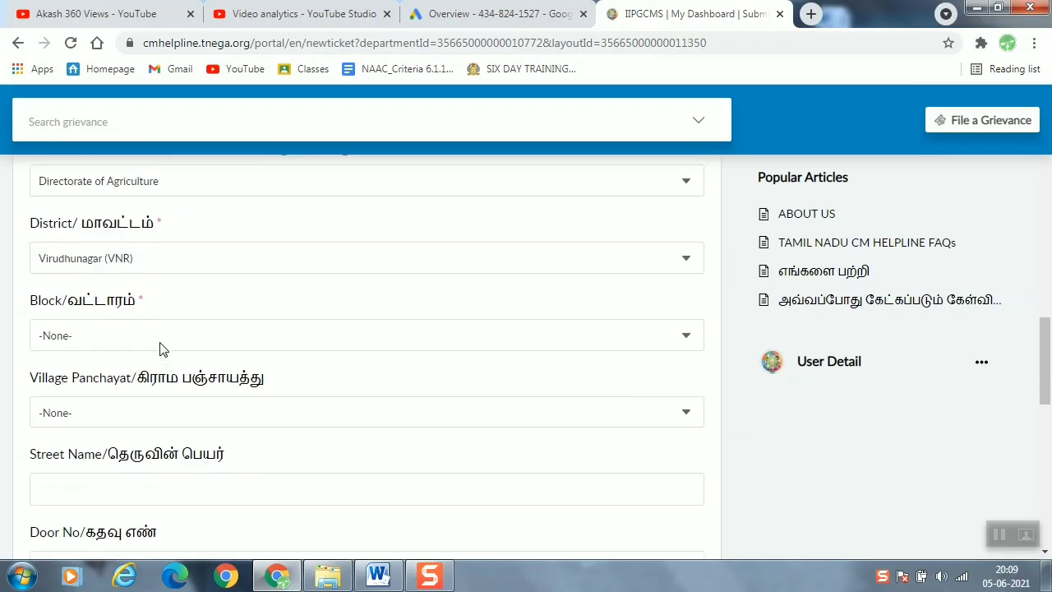
pyautogui.click(123, 293)
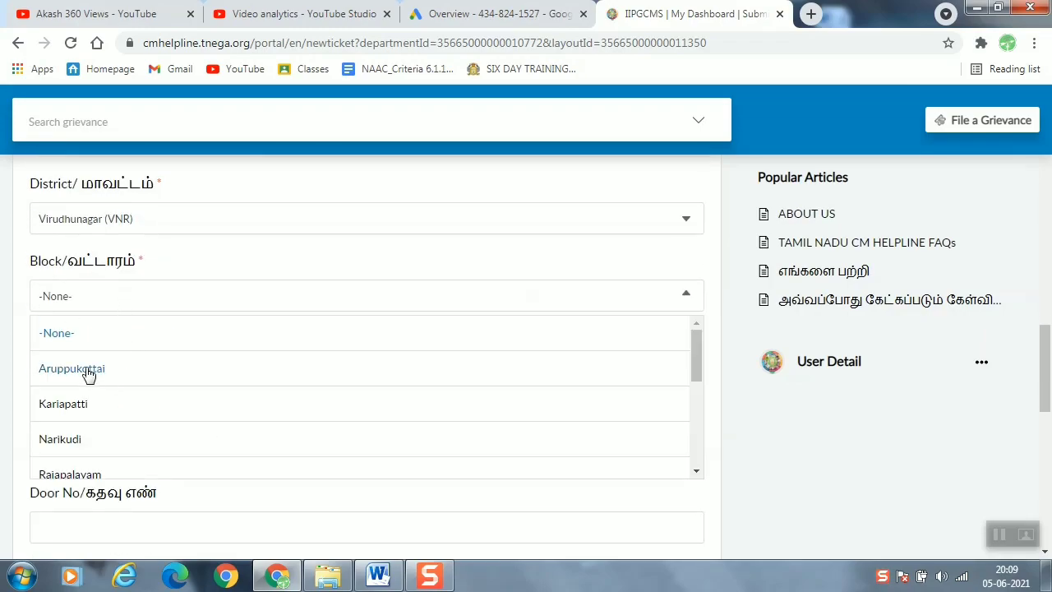
pyautogui.click(70, 405)
pyautogui.scroll(-1, 156, 357)
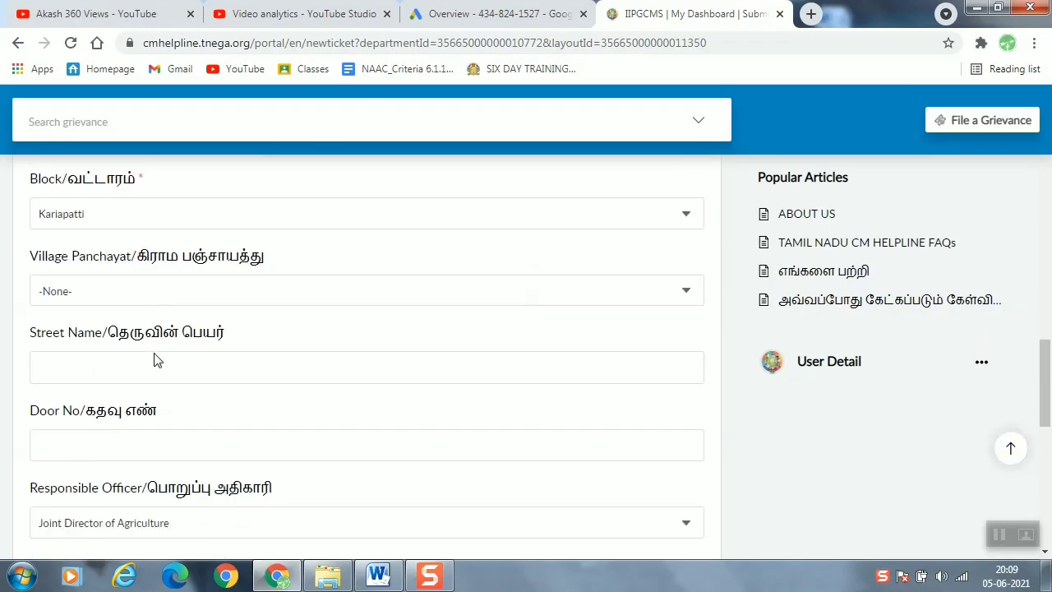
pyautogui.click(121, 284)
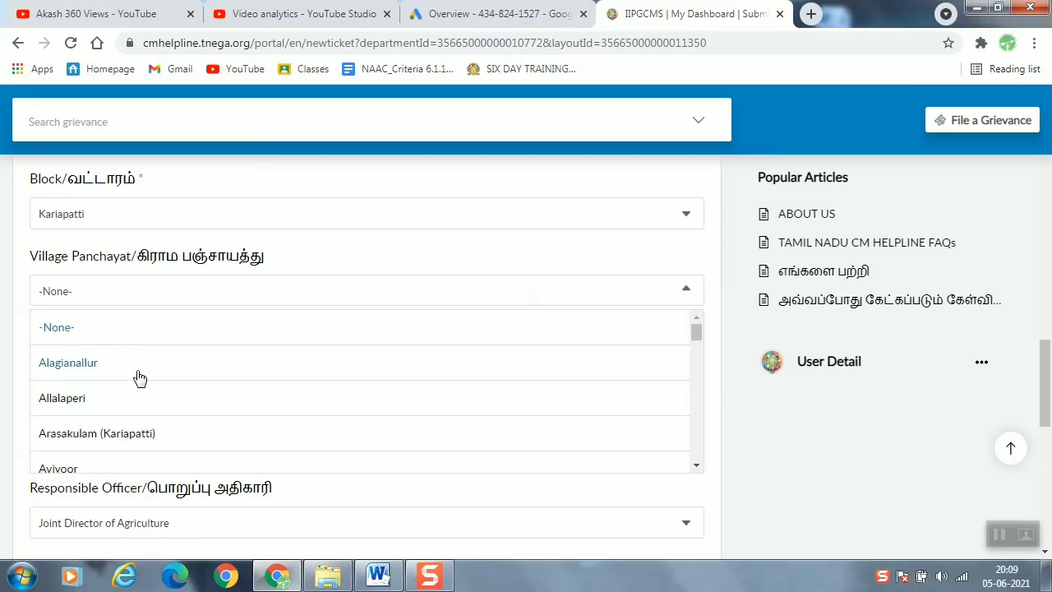
pyautogui.scroll(-1, 164, 399)
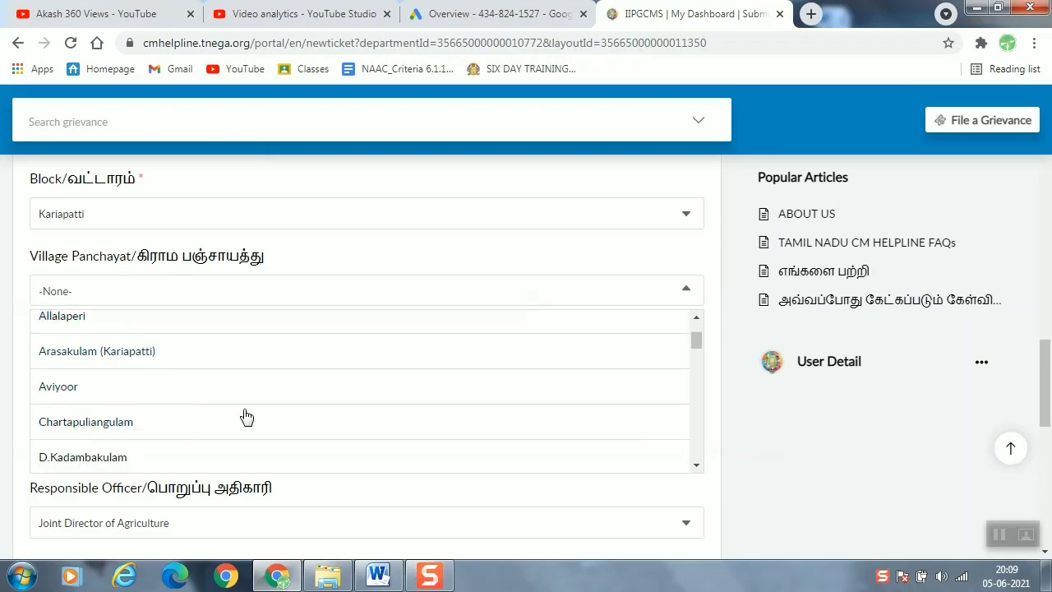
pyautogui.scroll(-3, 244, 418)
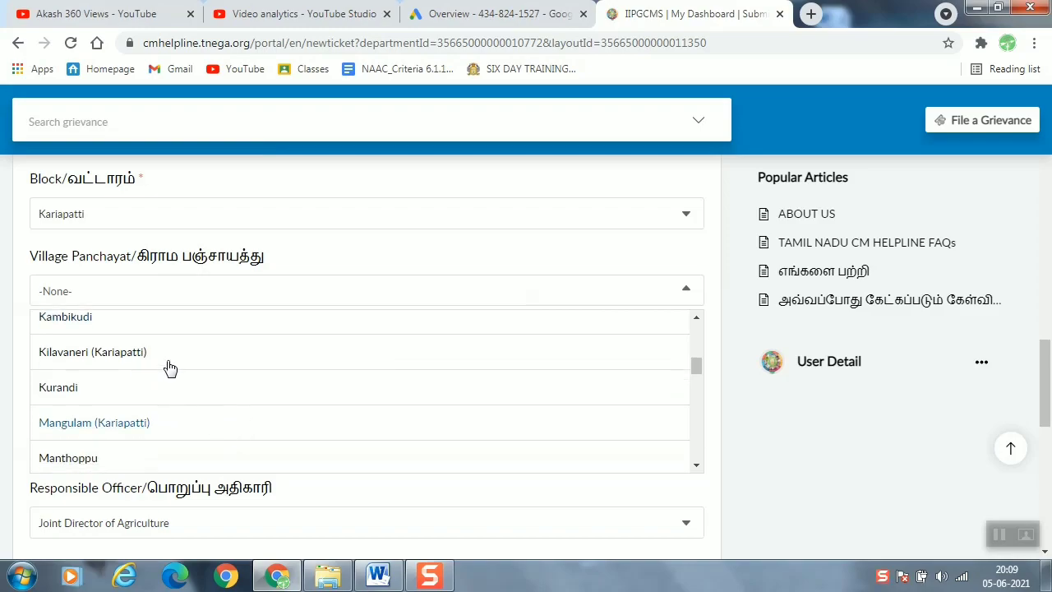
pyautogui.scroll(4, 222, 383)
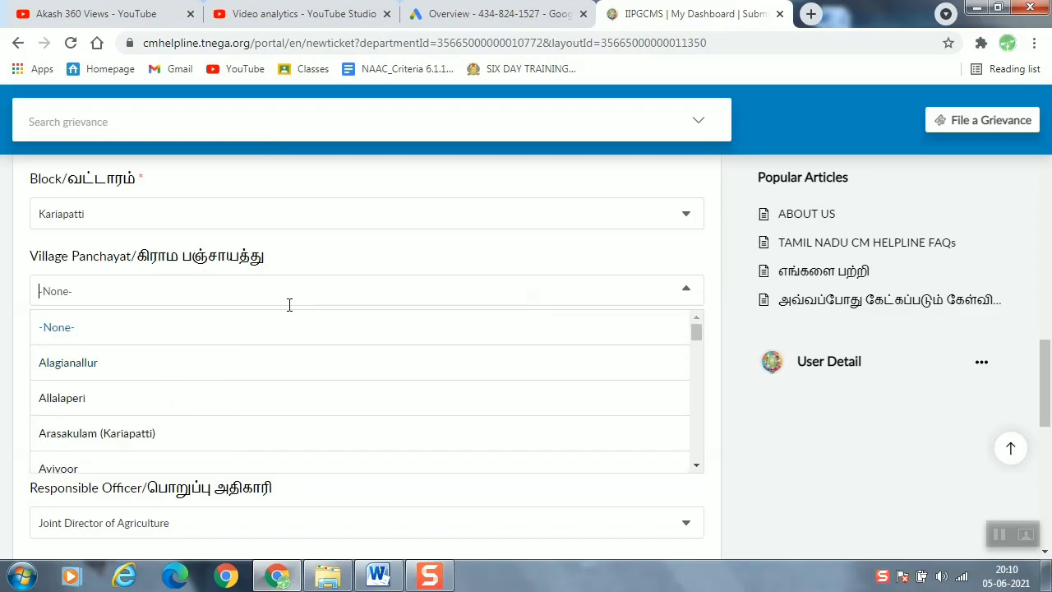
pyautogui.click(241, 339)
pyautogui.scroll(-1, 169, 341)
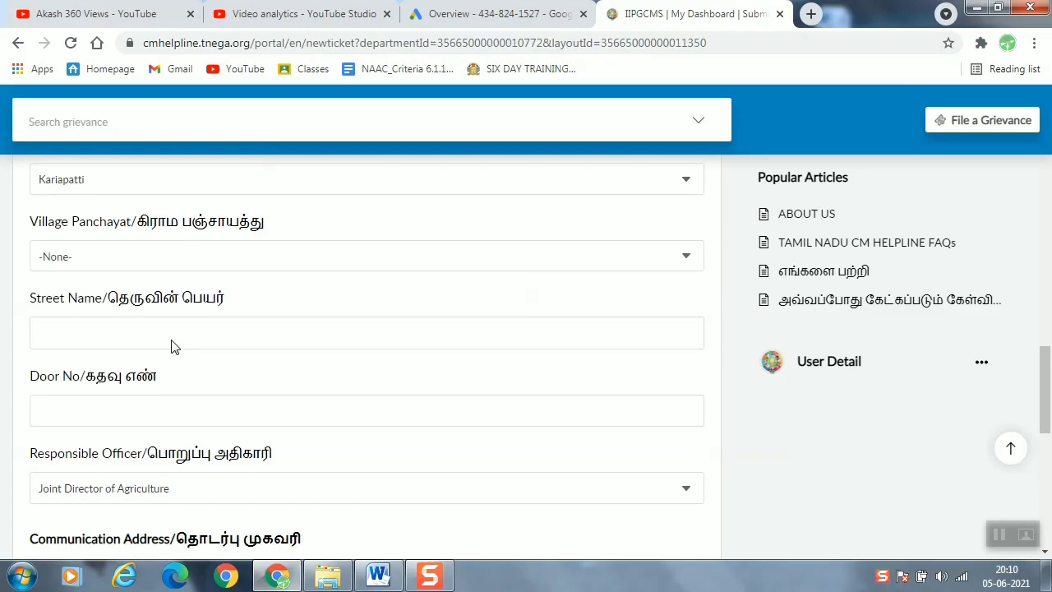
# Fill in the street name and door number fields of the grievance address.
pyautogui.click(125, 281)
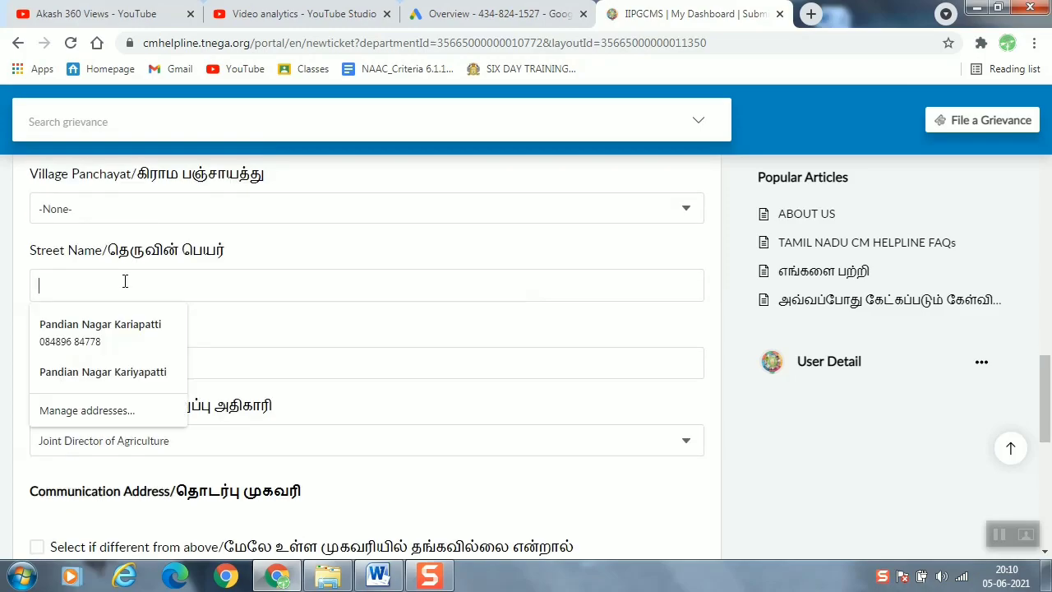
pyautogui.click(236, 291)
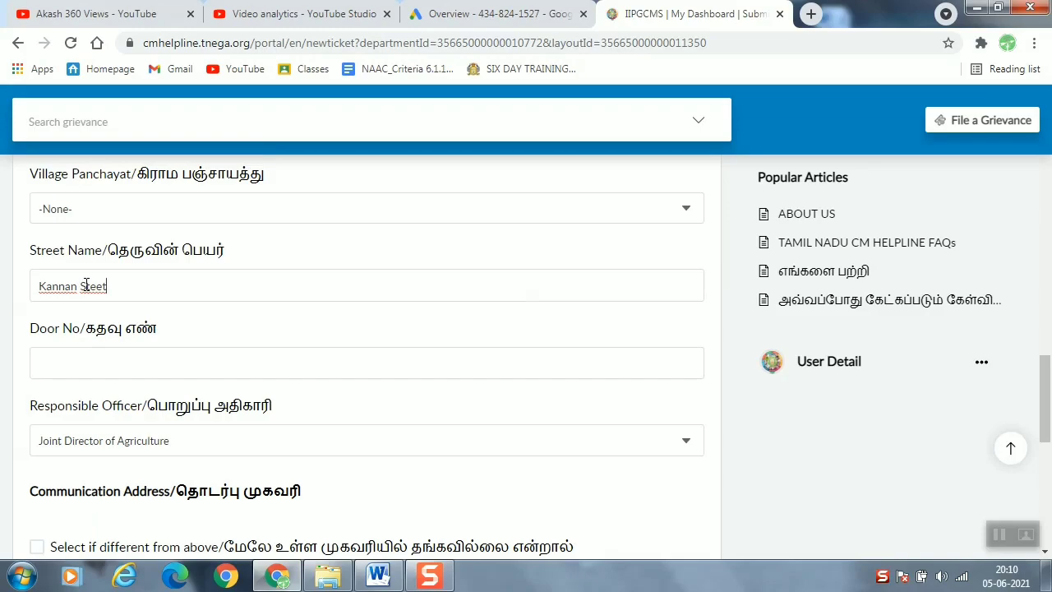
pyautogui.write('r')
pyautogui.moveTo(131, 290); pyautogui.dragTo(24, 293)
pyautogui.click(84, 366)
pyautogui.write('23')
pyautogui.scroll(-2, 189, 376)
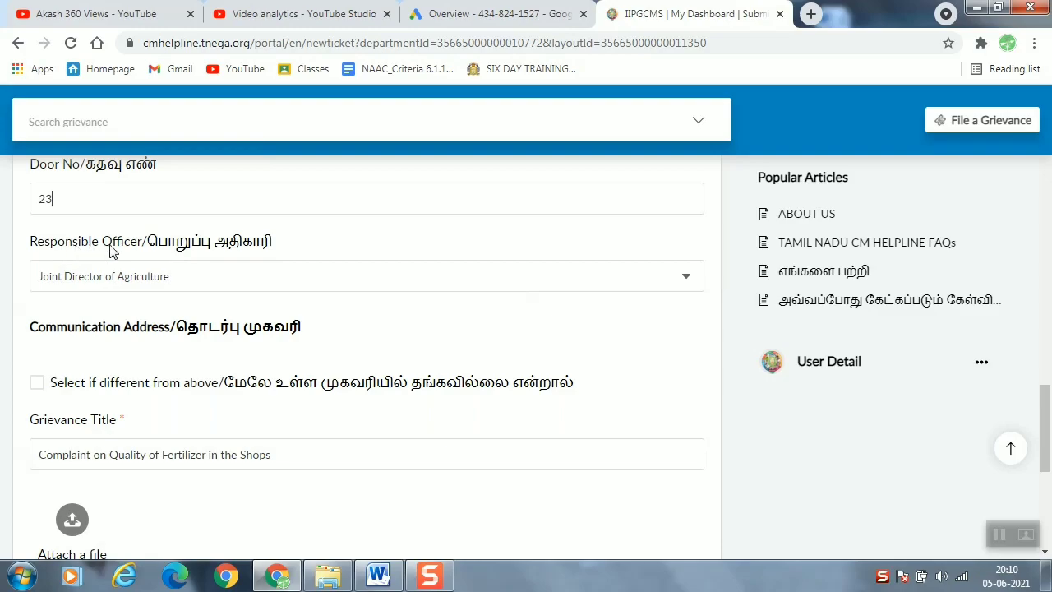
# Set Joint Director of Agriculture as Responsible Officer and keep the same communication address.
pyautogui.click(207, 280)
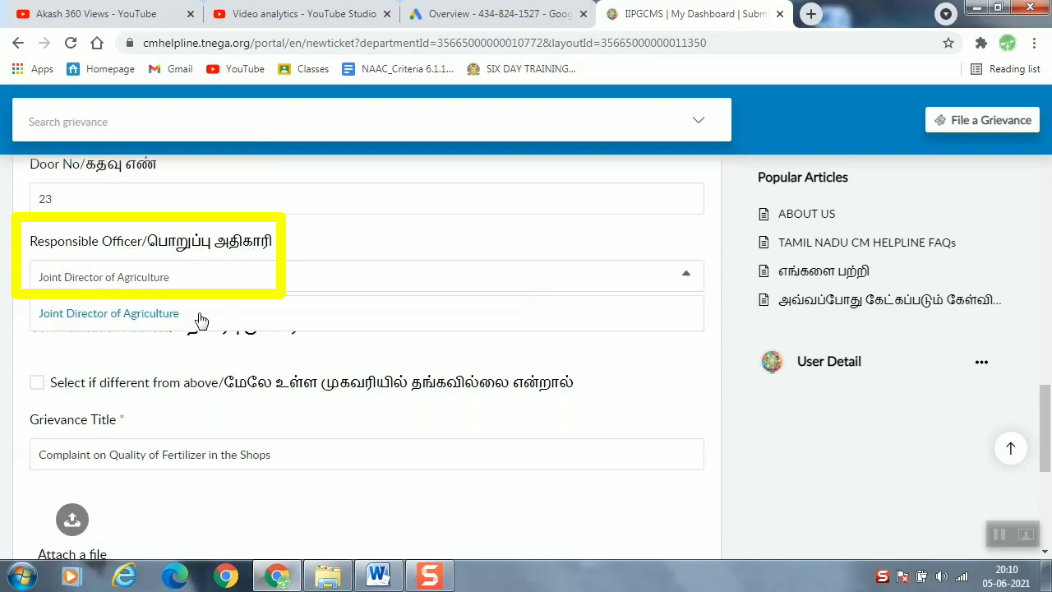
pyautogui.click(199, 318)
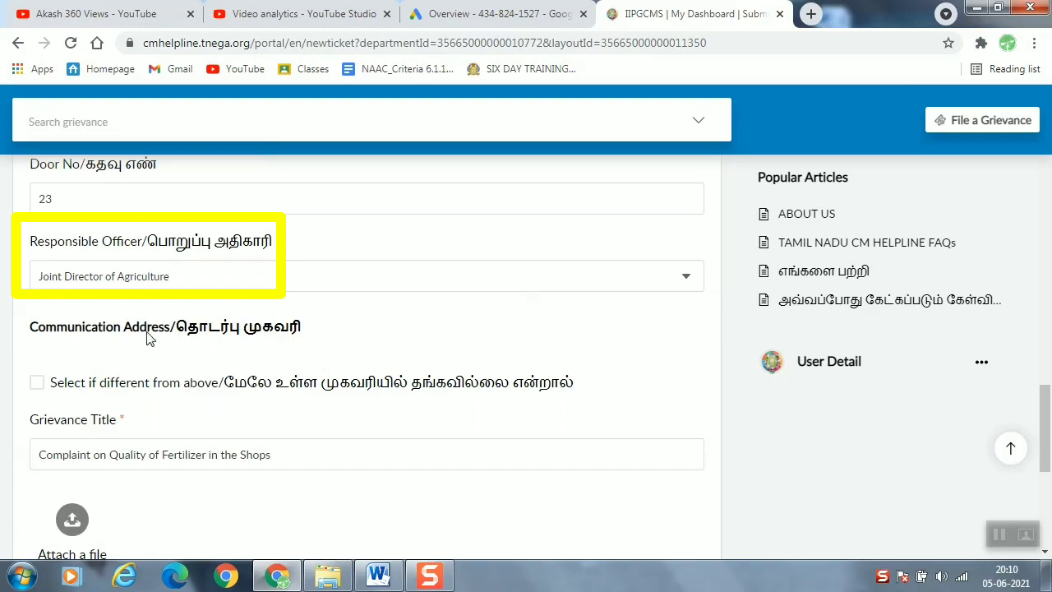
pyautogui.scroll(-1, 140, 337)
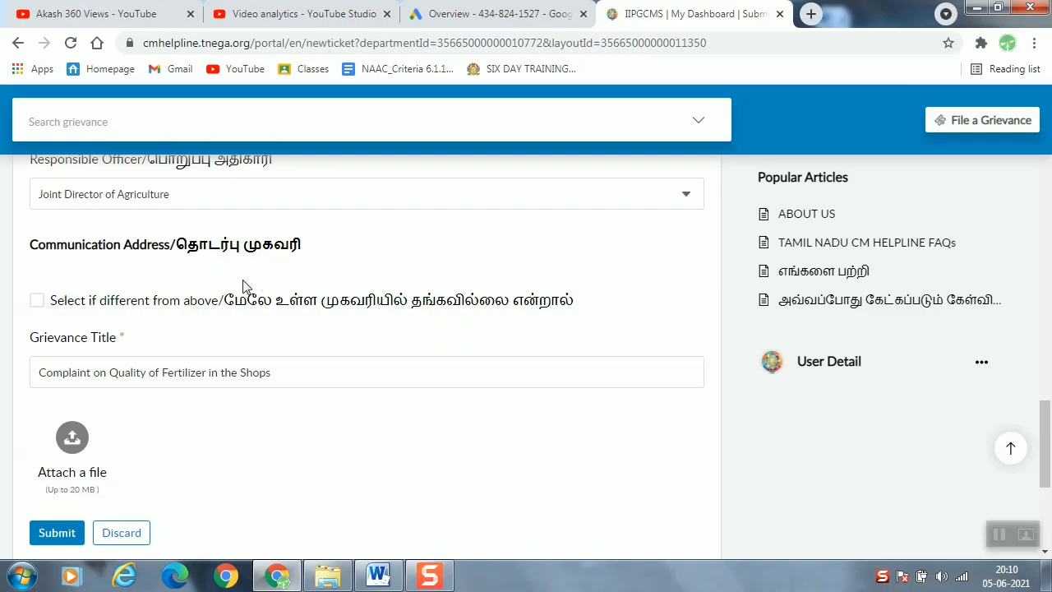
pyautogui.click(37, 300)
pyautogui.click(37, 301)
pyautogui.scroll(-1, 155, 313)
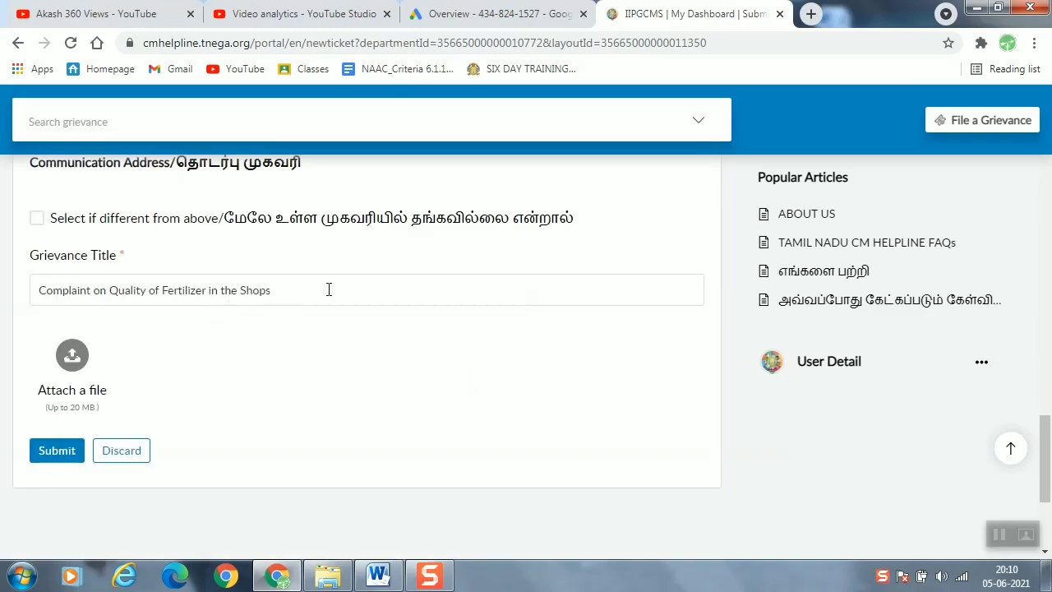
# Review the Grievance Title 'Complaint on Quality of Fertilizer in the Shops' and the 20 MB attachment limit.
pyautogui.moveTo(301, 299); pyautogui.dragTo(33, 286)
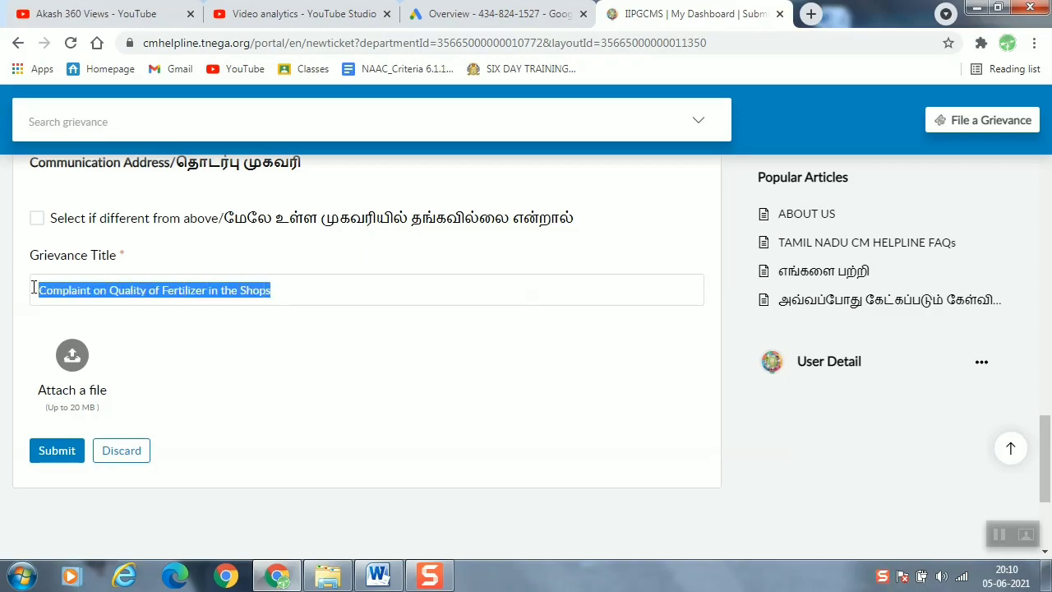
pyautogui.click(316, 334)
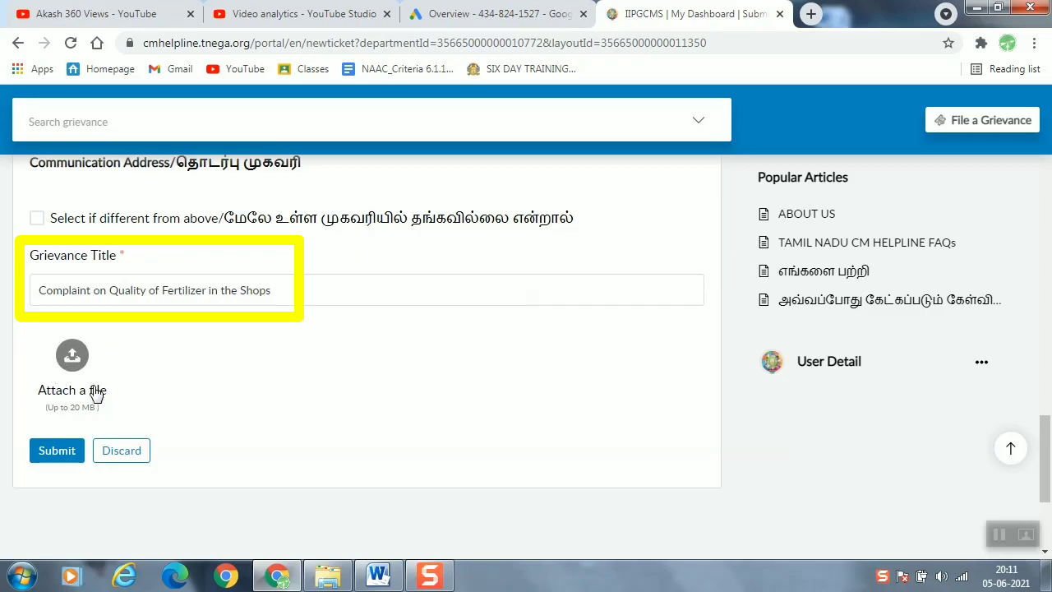
pyautogui.moveTo(100, 411); pyautogui.dragTo(47, 410)
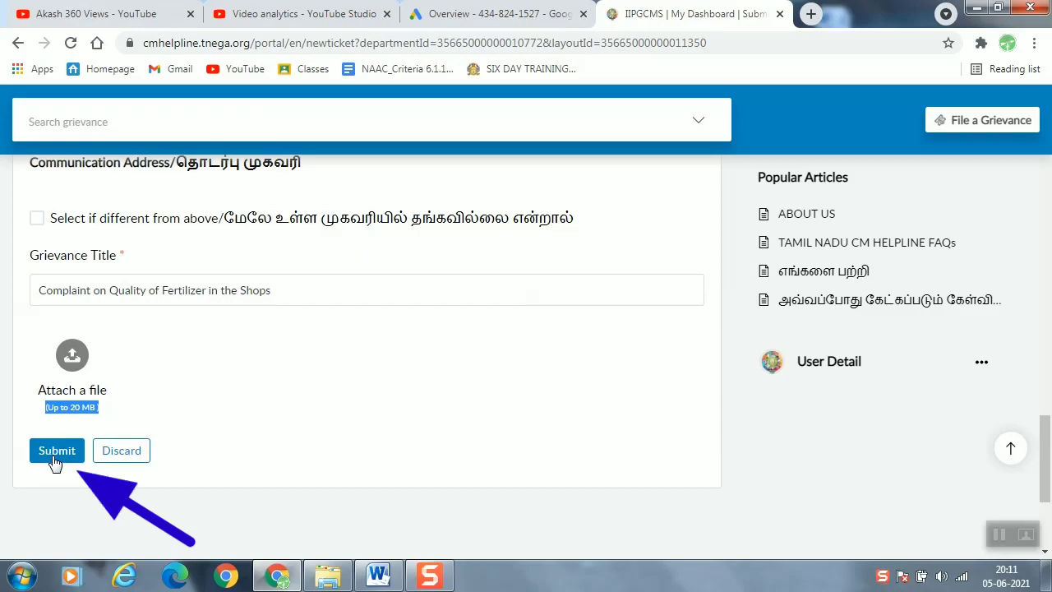
pyautogui.scroll(-2, 184, 372)
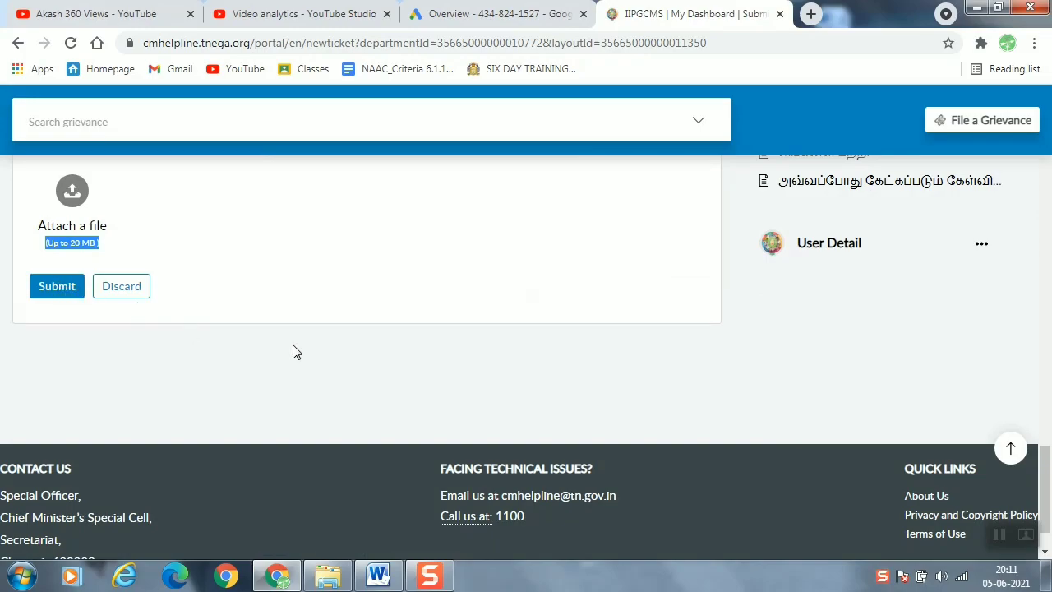
# Leave the grievance form via My Dashboard and return to the portal's home page.
pyautogui.scroll(10, 456, 318)
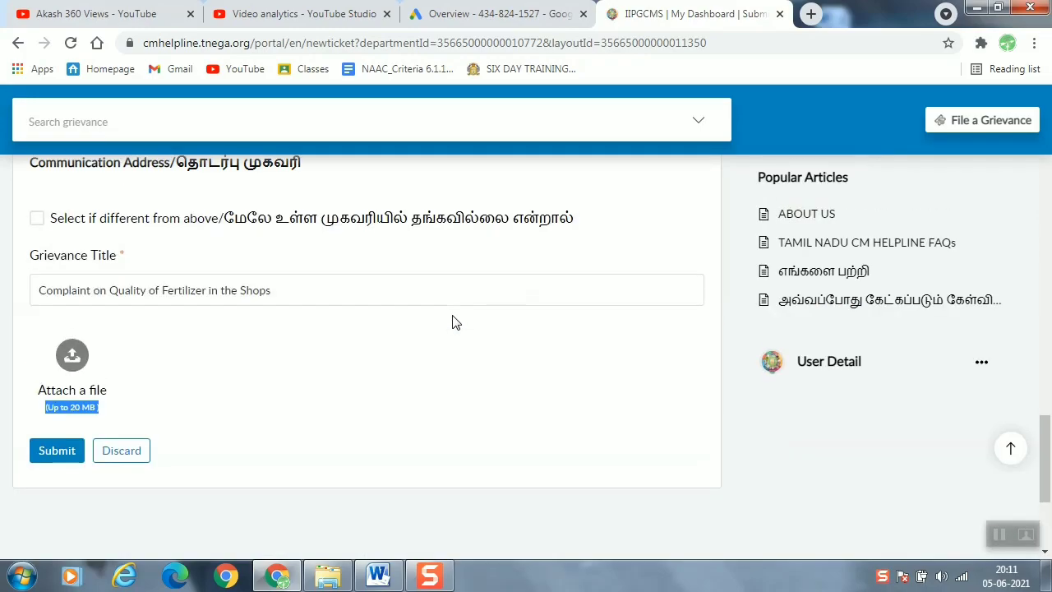
pyautogui.scroll(10, 460, 377)
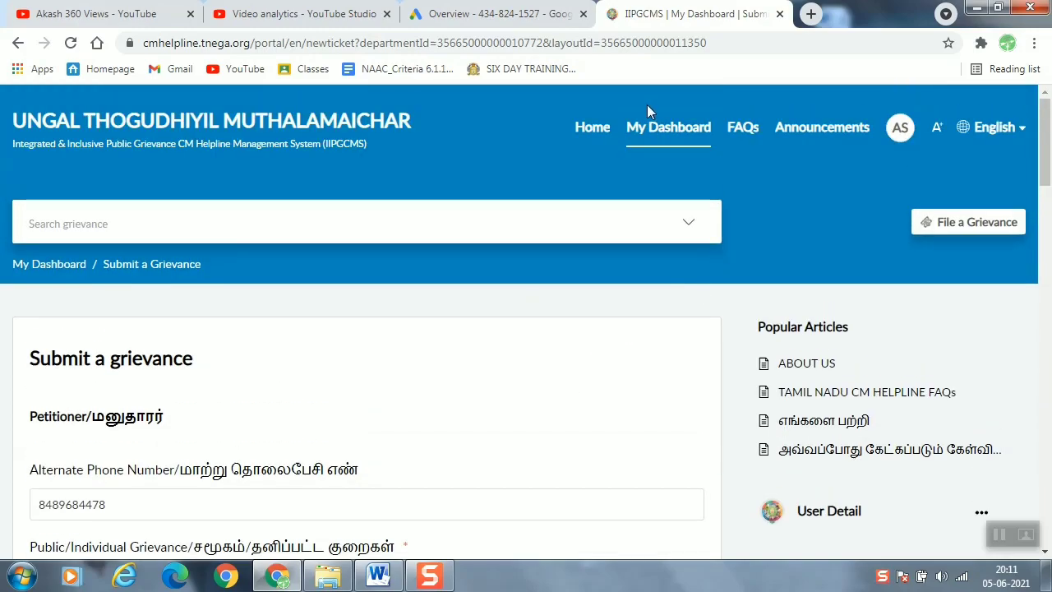
pyautogui.click(662, 135)
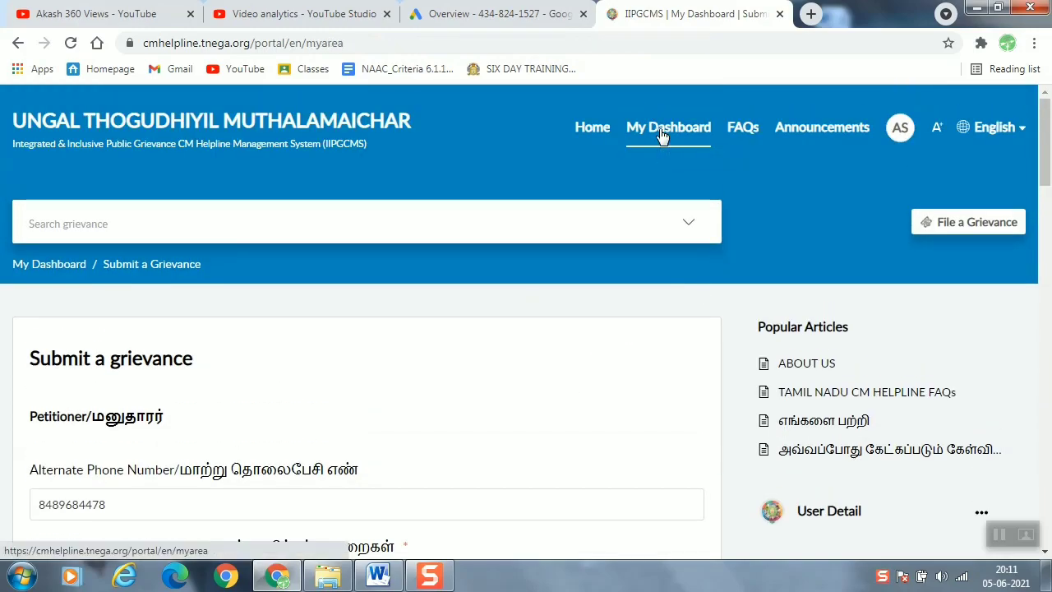
pyautogui.click(585, 131)
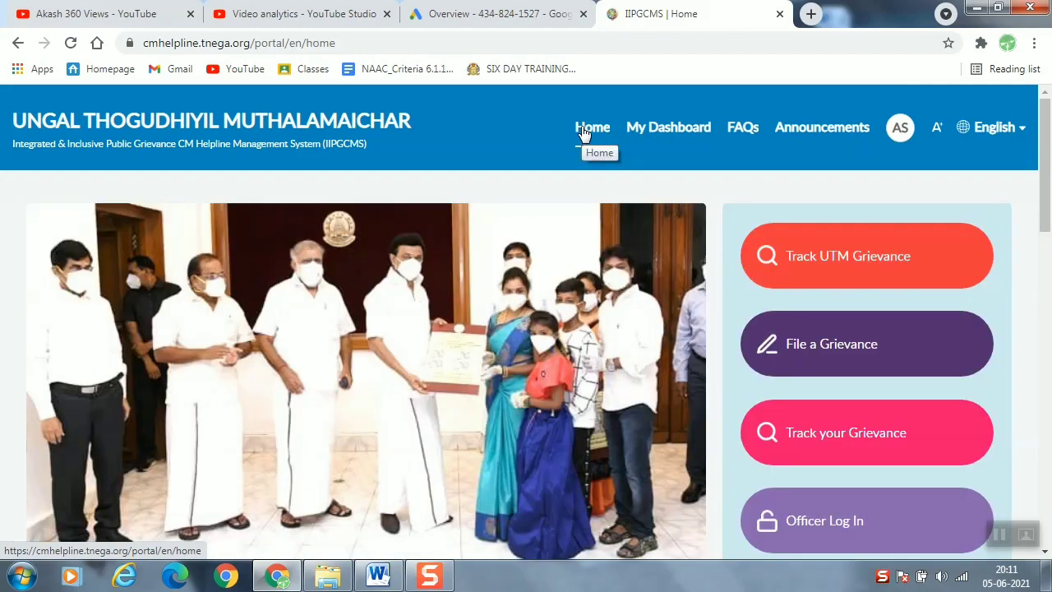
pyautogui.scroll(-1, 735, 273)
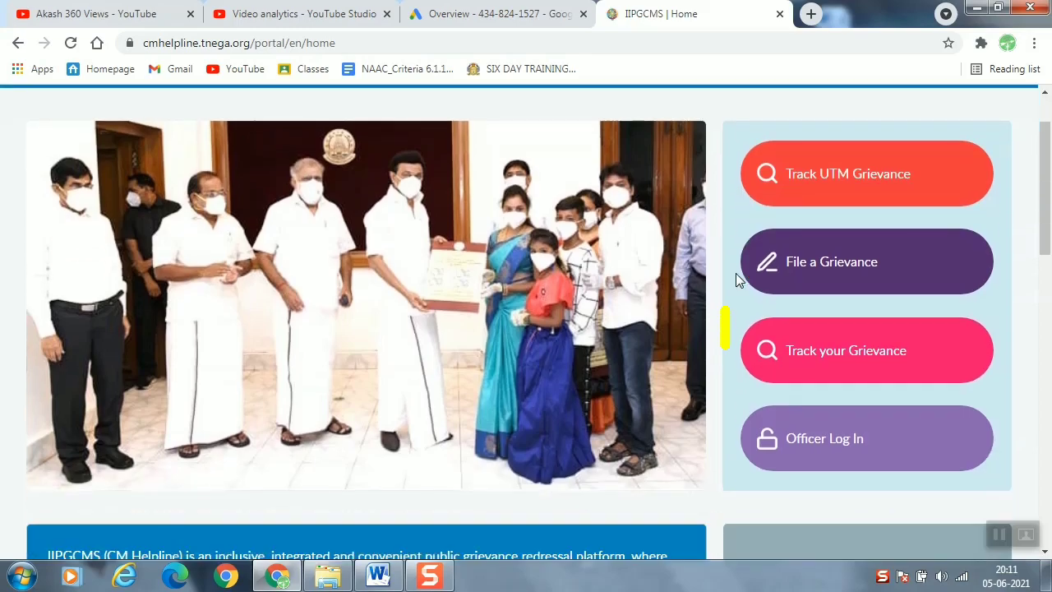
# Open Track your Grievance and browse the dashboard's status filters and department list.
pyautogui.click(819, 356)
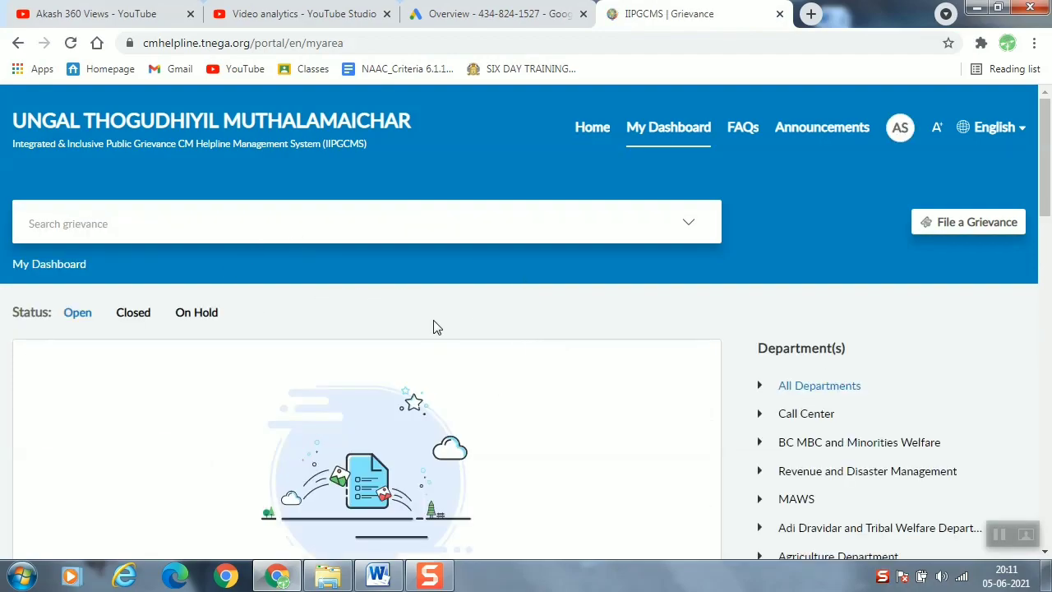
pyautogui.scroll(-3, 435, 326)
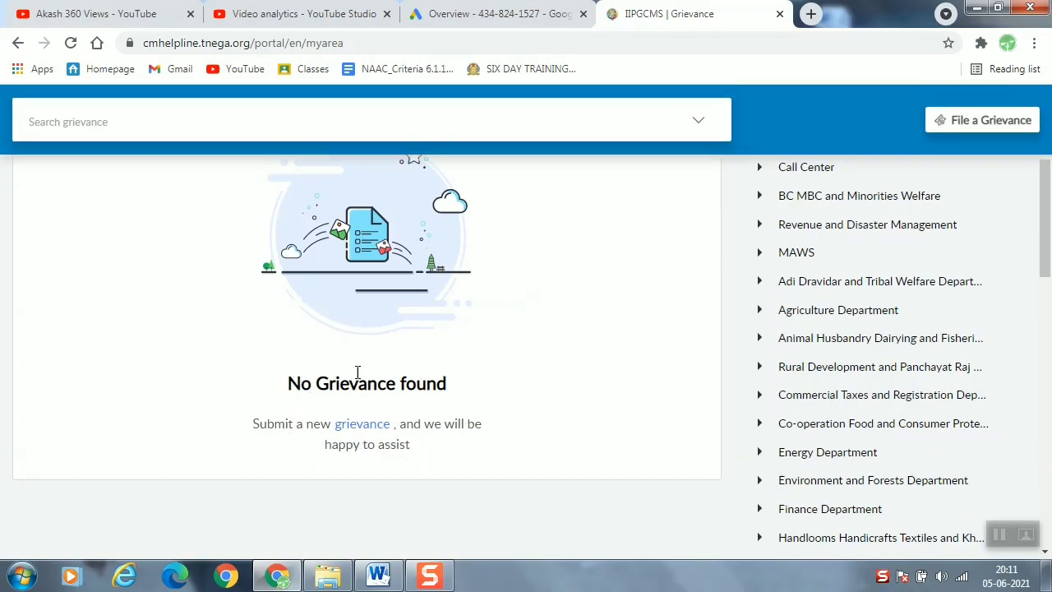
pyautogui.scroll(3, 317, 359)
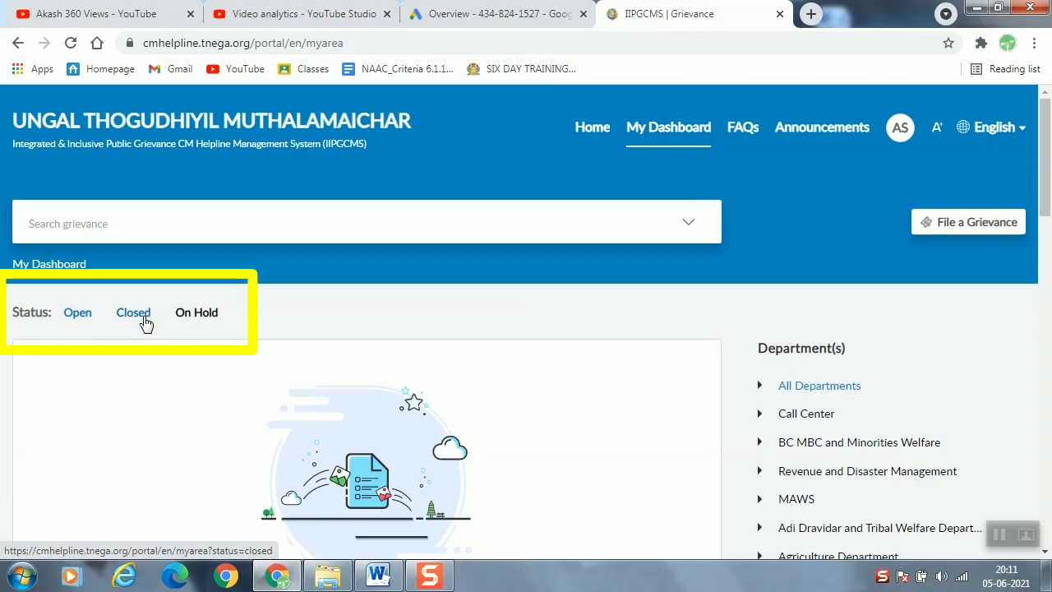
pyautogui.scroll(-2, 501, 417)
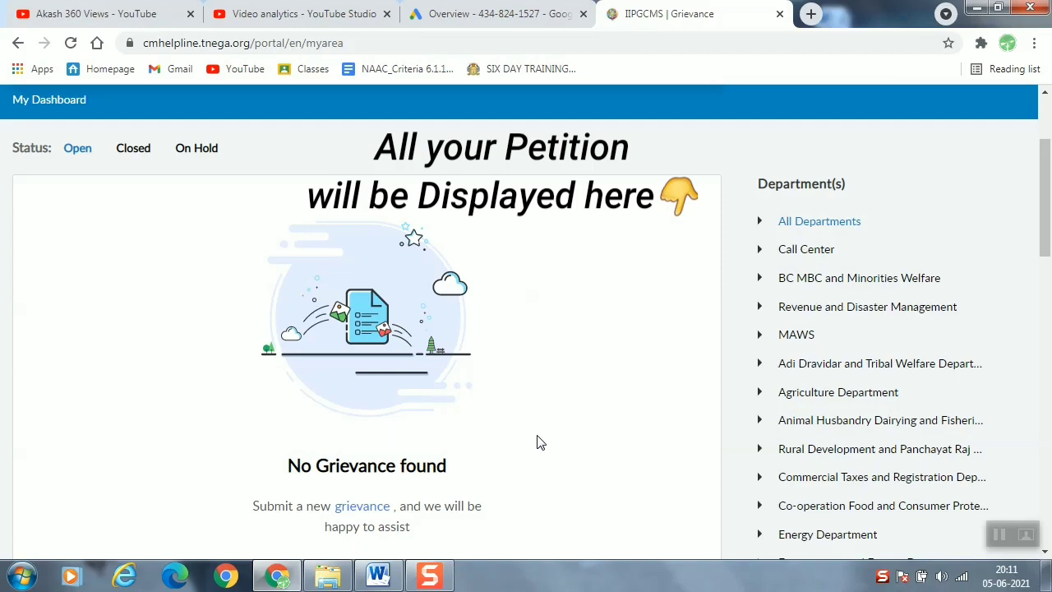
pyautogui.scroll(-1, 538, 439)
pyautogui.scroll(1, 542, 437)
pyautogui.scroll(2, 541, 437)
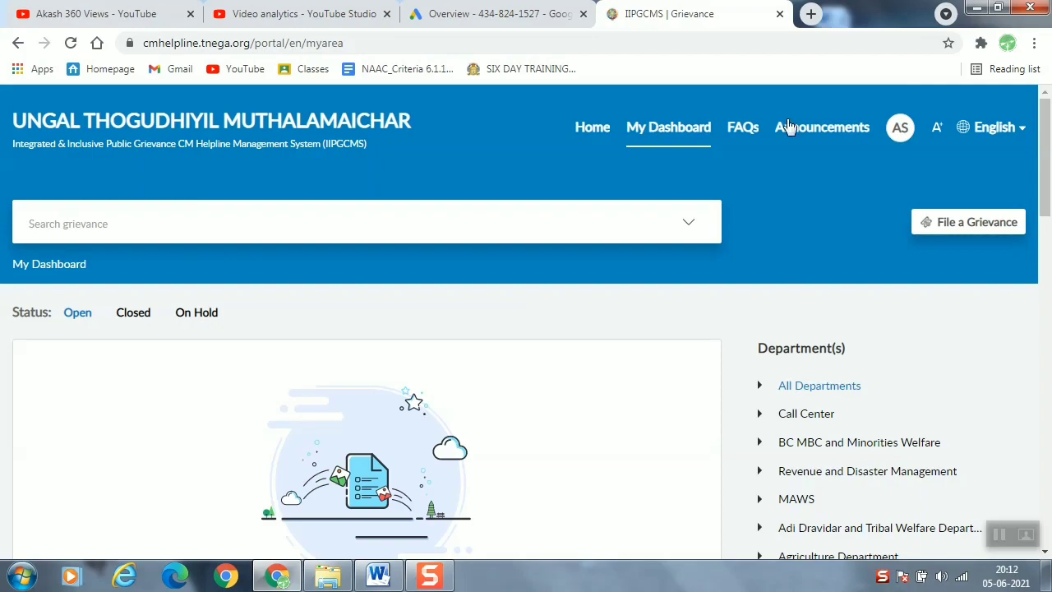
# Open the FAQs page and skim the first questions on the portal's purpose and objectives.
pyautogui.click(738, 131)
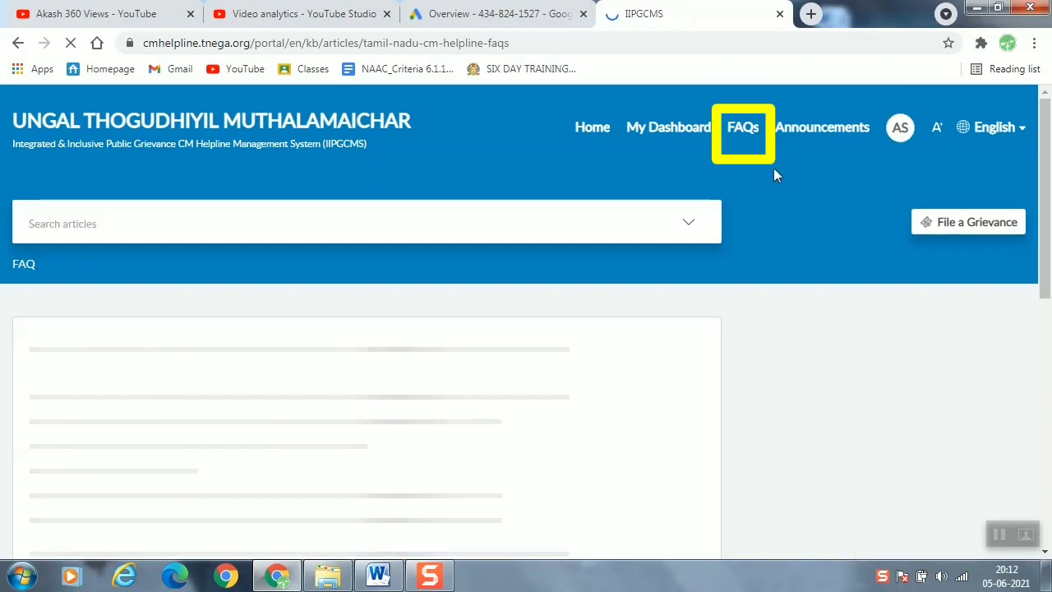
pyautogui.scroll(-3, 611, 310)
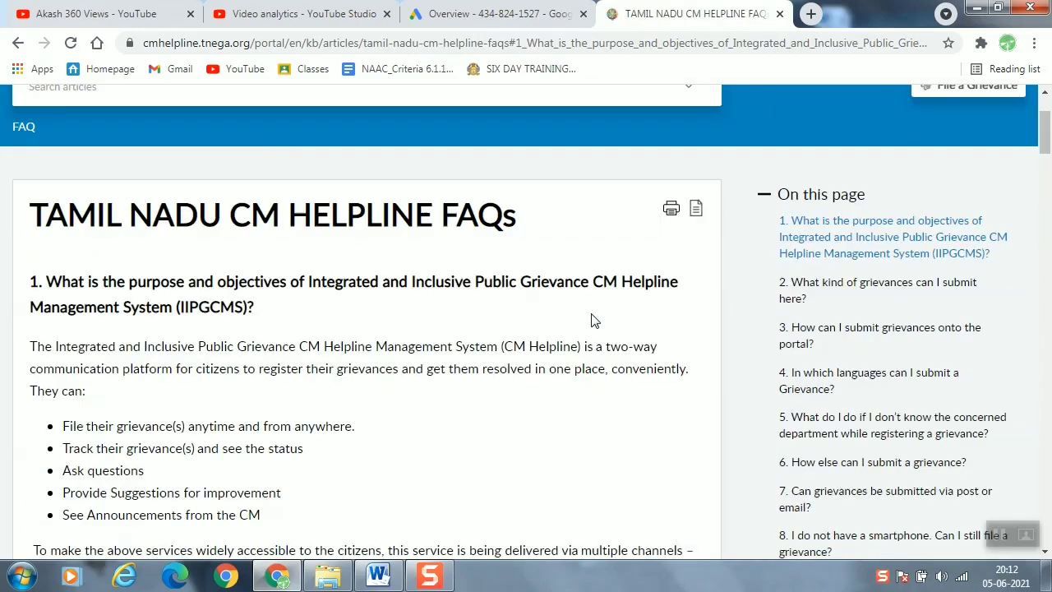
pyautogui.scroll(-3, 552, 397)
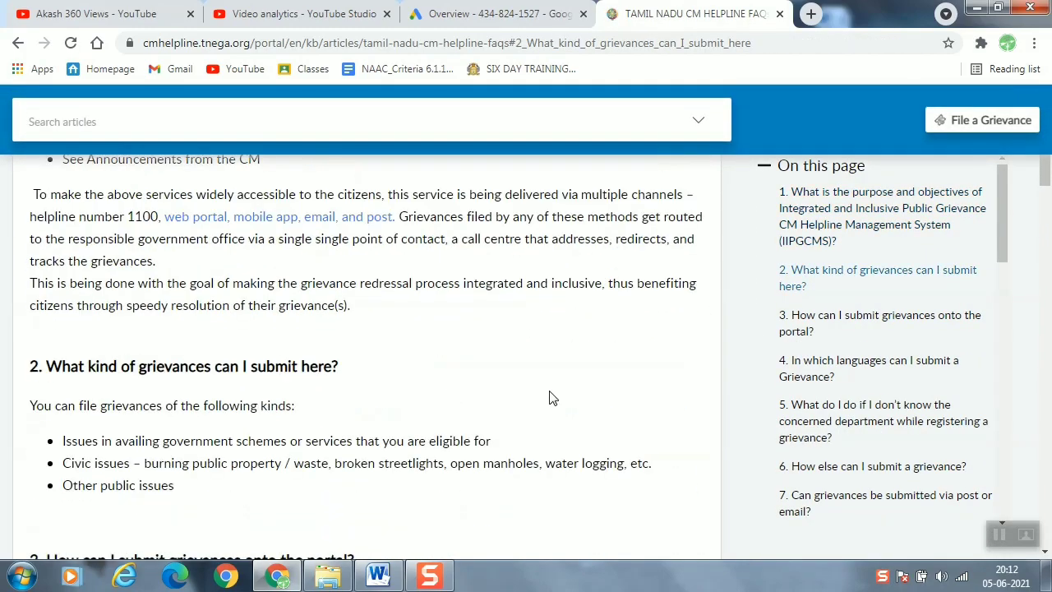
pyautogui.scroll(6, 599, 400)
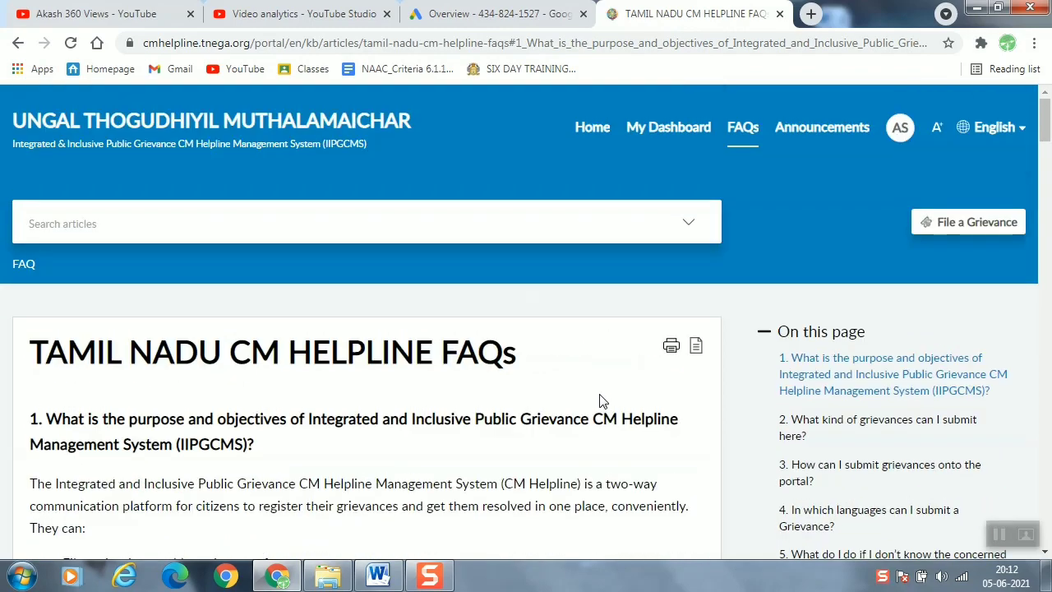
# View the CM Helpline Launch Program announcement, then log out from the AS account menu.
pyautogui.click(822, 126)
pyautogui.scroll(-1, 432, 296)
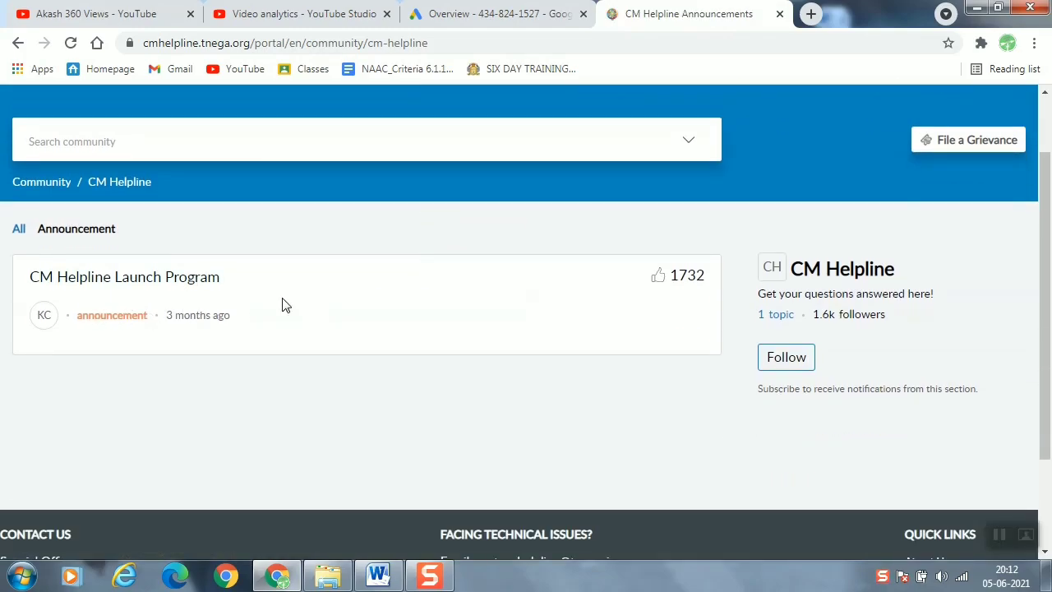
pyautogui.scroll(1, 573, 359)
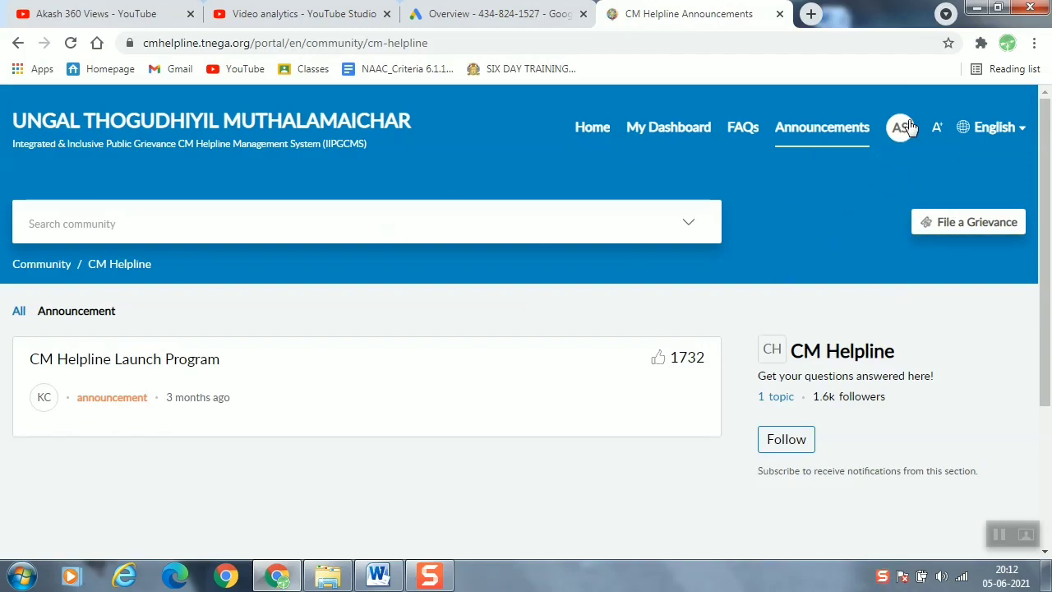
pyautogui.click(902, 127)
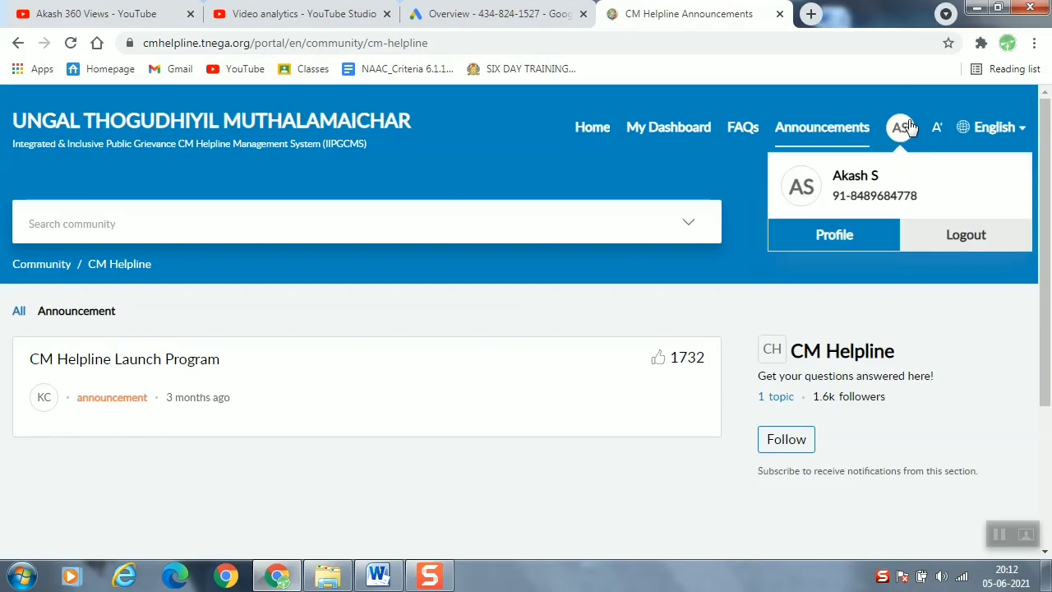
pyautogui.click(938, 239)
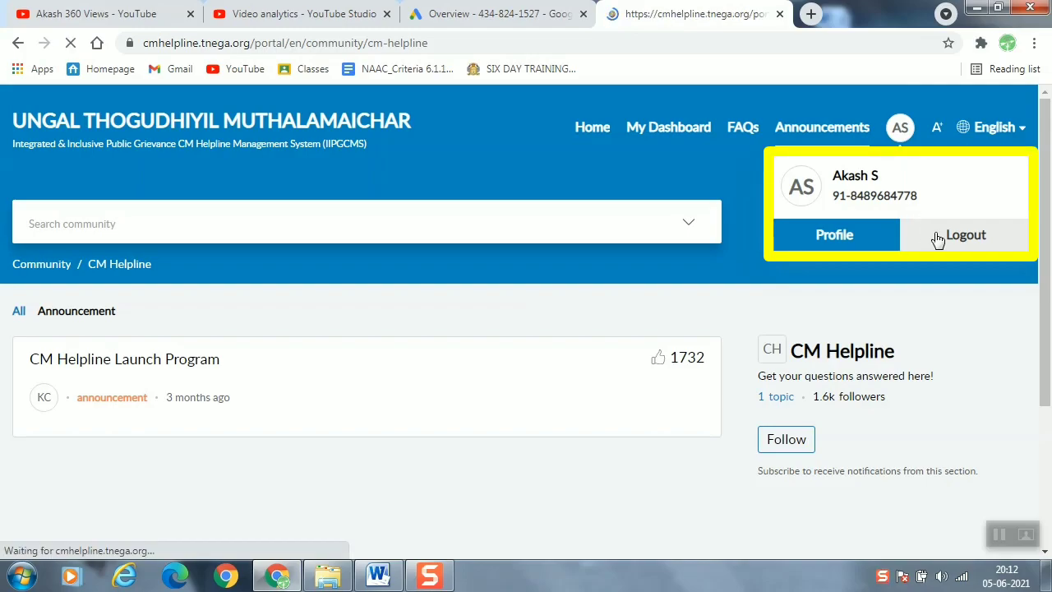